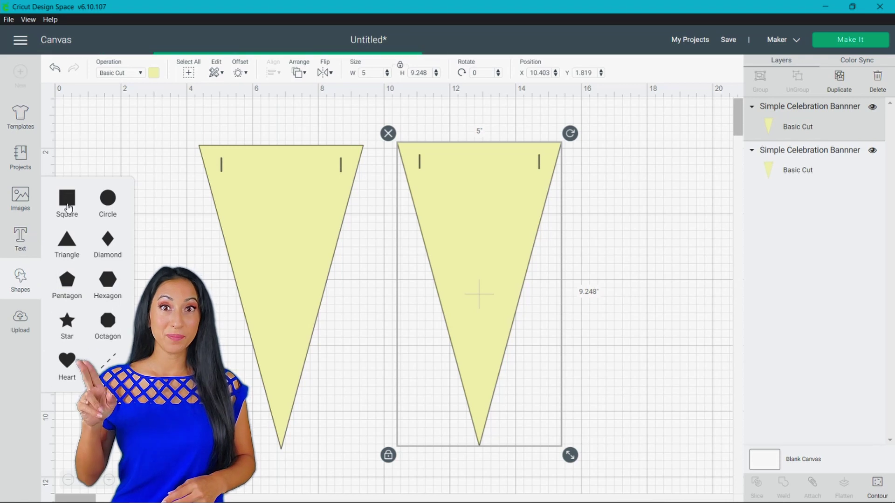
# Add a square, resize it without locked proportions to 6 in wide by 3 in high, and place it over the left pennant's upper part
pyautogui.click(66, 198)
pyautogui.moveTo(168, 127); pyautogui.dragTo(335, 173)
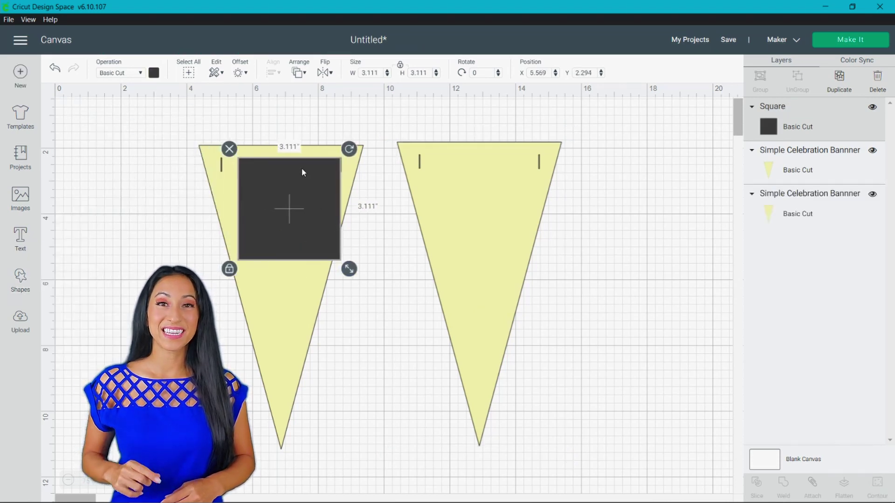
pyautogui.click(401, 68)
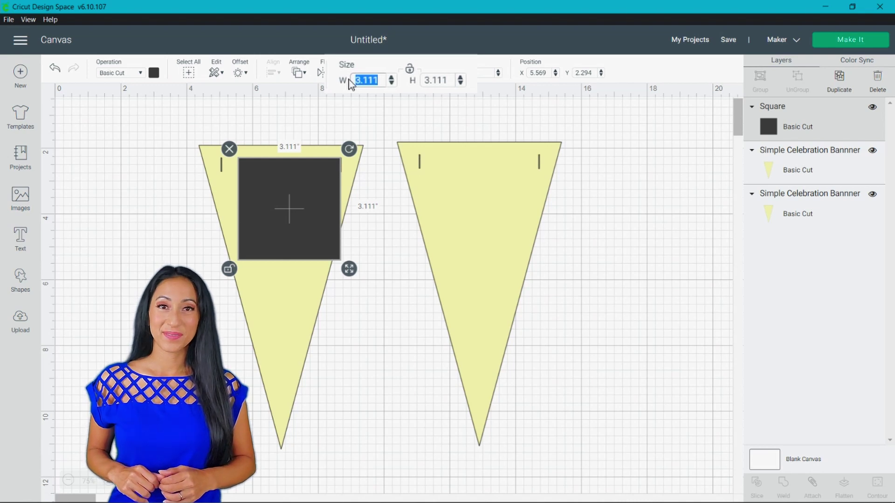
pyautogui.write('6')
pyautogui.moveTo(448, 81); pyautogui.dragTo(437, 82)
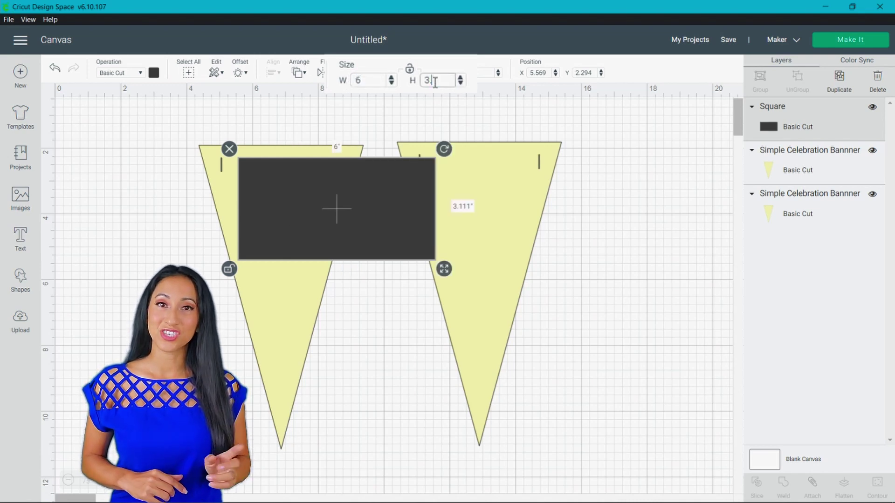
pyautogui.moveTo(387, 204); pyautogui.dragTo(331, 190)
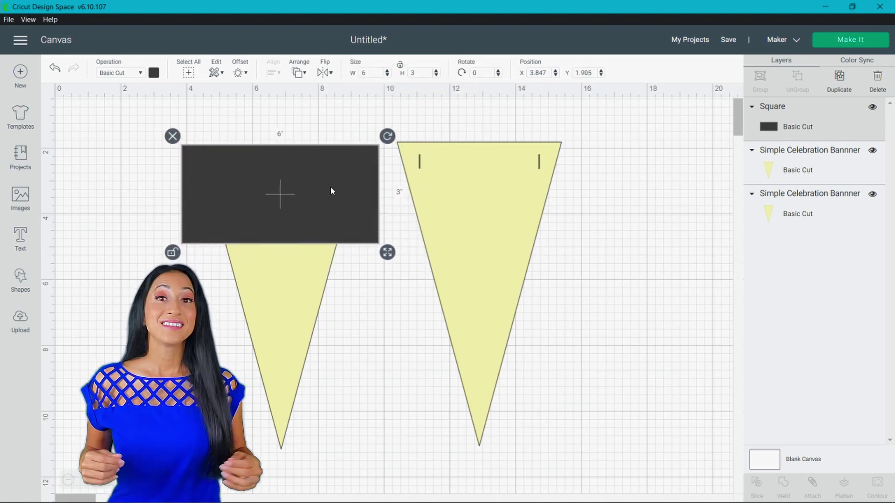
# Align the tops of the dark rectangle and the left yellow pennant, and slice the two shapes
pyautogui.moveTo(300, 113); pyautogui.dragTo(261, 270)
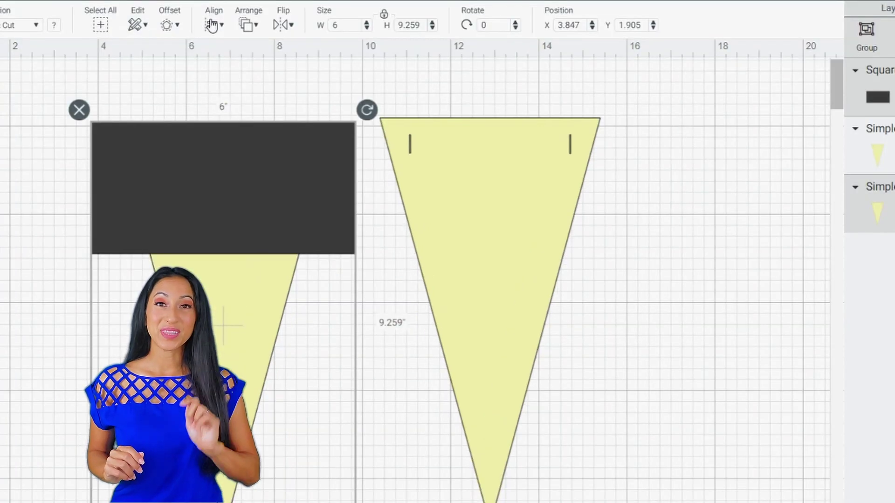
pyautogui.click(212, 25)
pyautogui.click(224, 128)
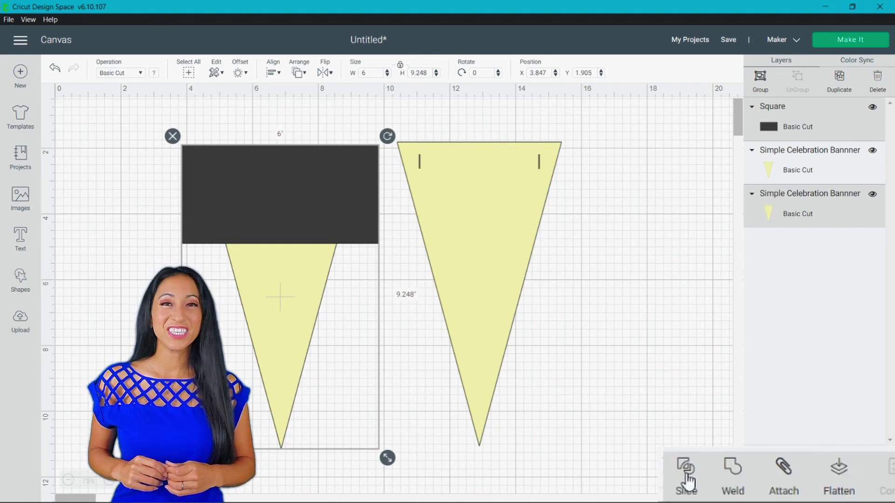
pyautogui.click(757, 485)
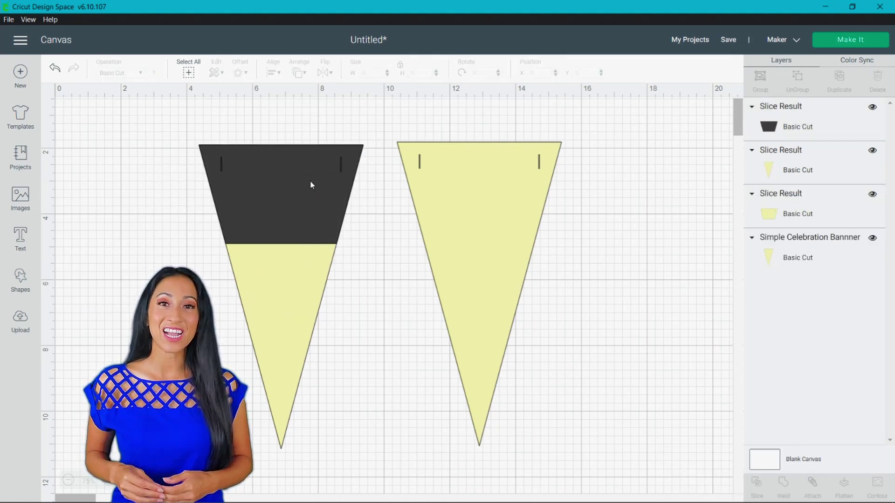
# Move the dark trapezoid slice off the left pennant and colour it blue
pyautogui.moveTo(312, 184); pyautogui.dragTo(194, 205)
pyautogui.click(154, 73)
pyautogui.click(197, 164)
# Recolour the uncut yellow pennant grey
pyautogui.click(492, 196)
pyautogui.click(154, 74)
pyautogui.click(180, 184)
pyautogui.click(380, 180)
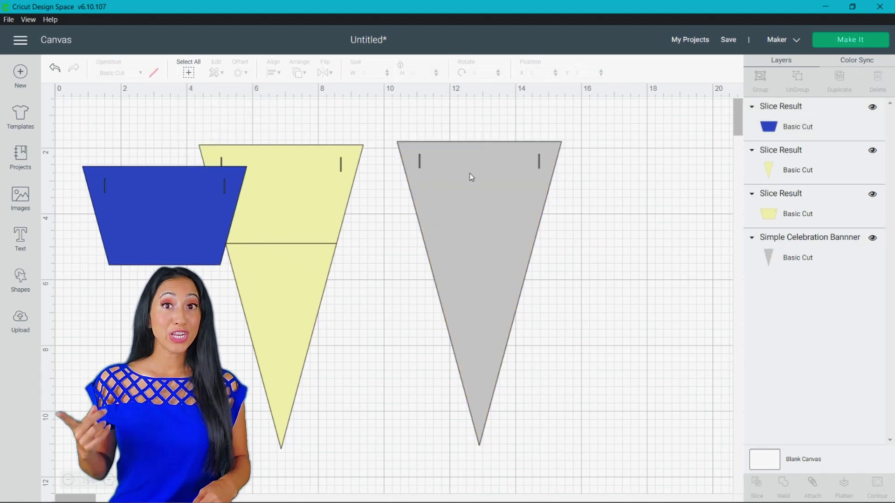
# Delete the yellow trapezoid left from the slice and move the grey pennant and blue trapezoid away from the lower yellow triangle
pyautogui.moveTo(471, 176); pyautogui.dragTo(562, 185)
pyautogui.moveTo(290, 182); pyautogui.dragTo(380, 174)
pyautogui.click(274, 127)
pyautogui.moveTo(172, 217); pyautogui.dragTo(472, 172)
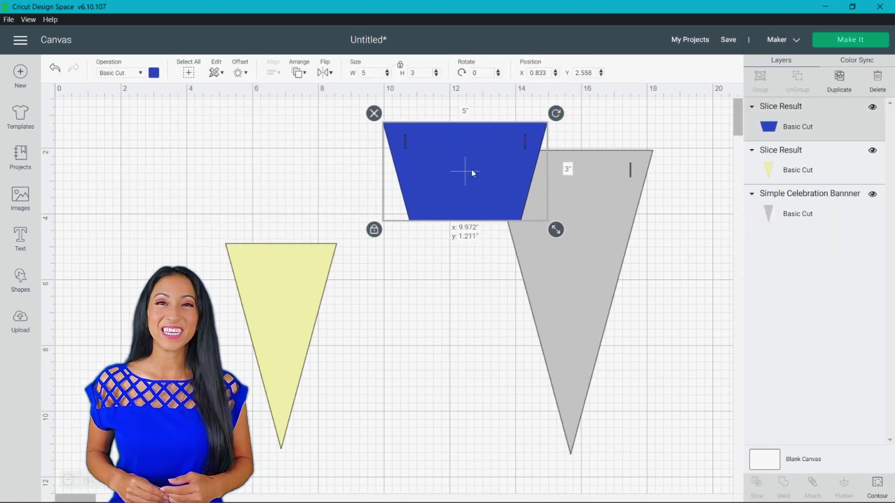
# Add another square above the yellow triangle and resize it to 3.38 in wide by 6.5 in high with unlocked proportions
pyautogui.click(20, 279)
pyautogui.click(68, 202)
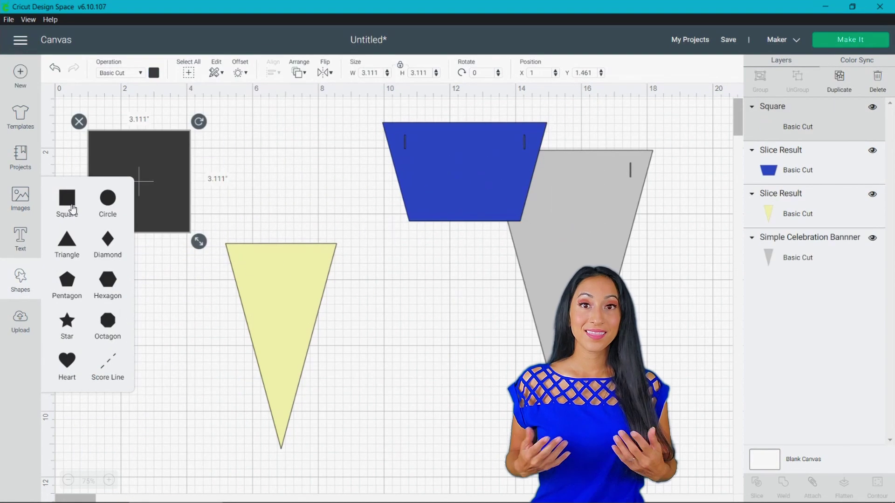
pyautogui.moveTo(163, 154); pyautogui.dragTo(290, 151)
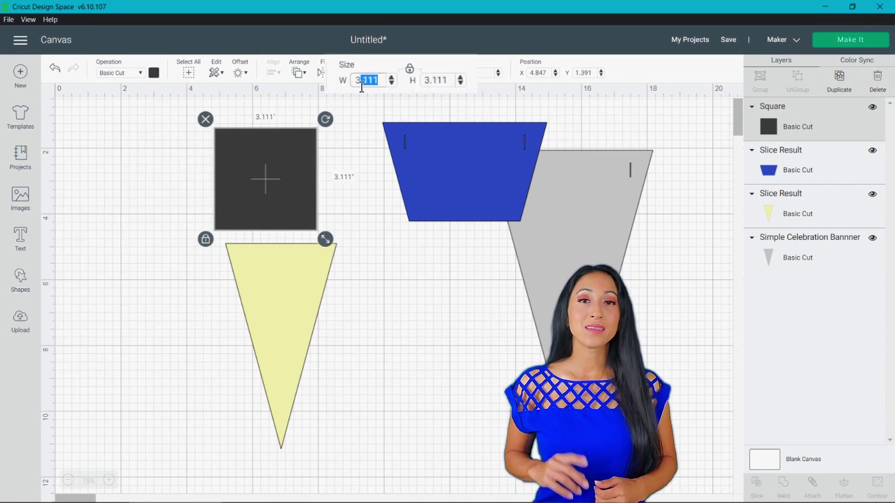
pyautogui.doubleClick(431, 80)
pyautogui.write('3.38')
pyautogui.press('Return')
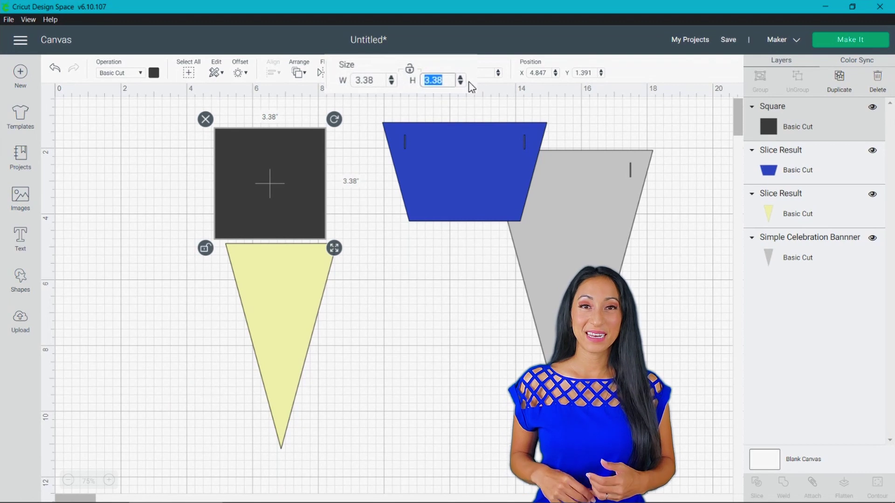
pyautogui.press('Return')
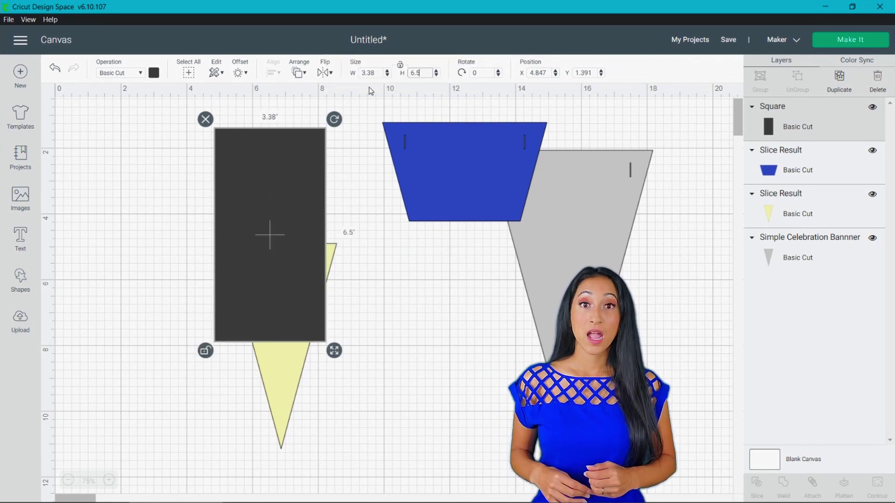
# Colour the 3.38 by 6.5 in rectangle white and move it beside the yellow triangle
pyautogui.click(154, 72)
pyautogui.click(164, 182)
pyautogui.click(102, 276)
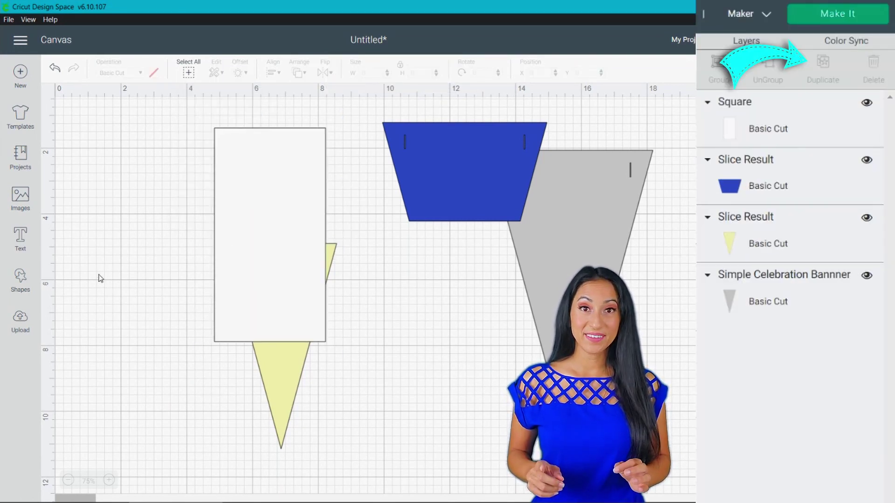
pyautogui.moveTo(257, 241); pyautogui.dragTo(138, 292)
# Duplicate the white rectangle as a red strip 0.66 in wide and place it over the middle of the white rectangle
pyautogui.click(839, 80)
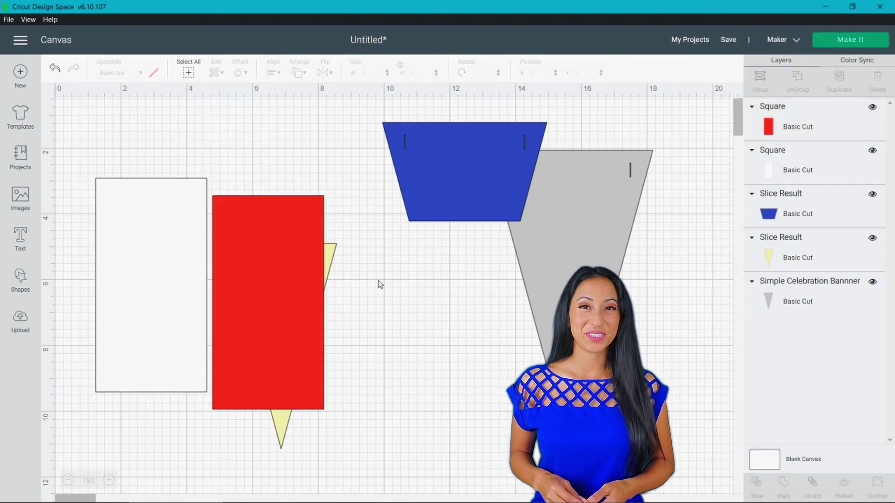
pyautogui.click(317, 242)
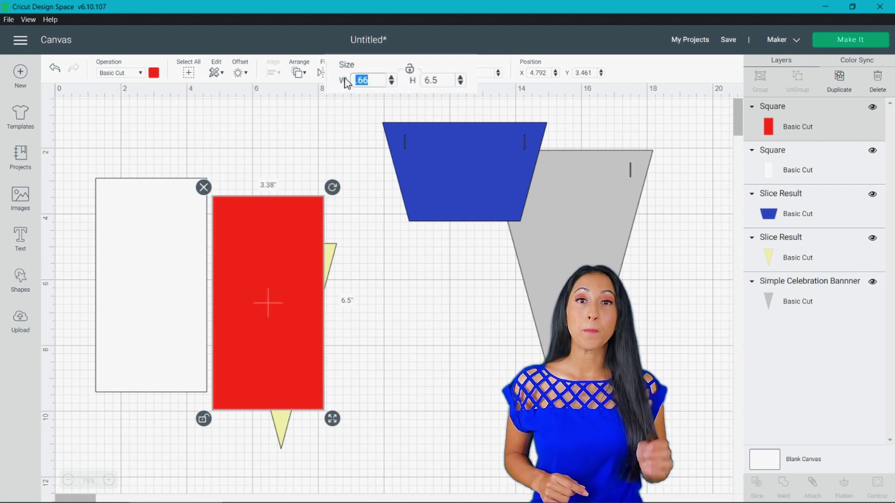
pyautogui.press('Return')
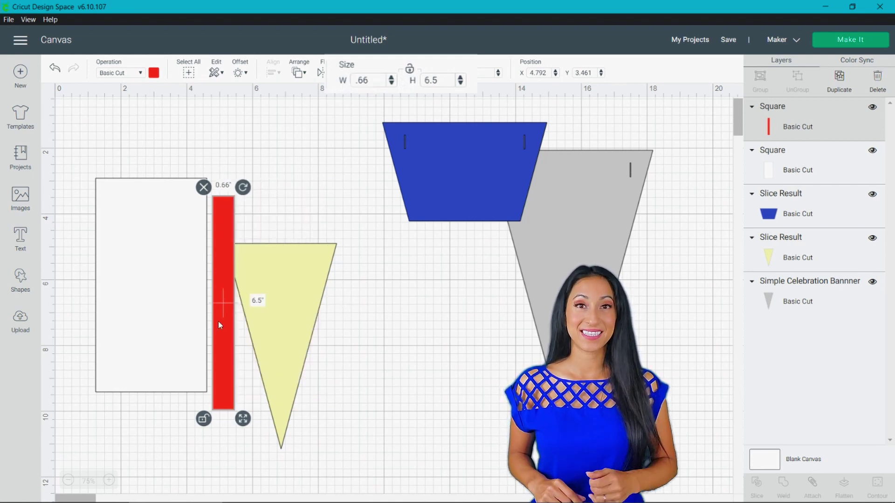
pyautogui.moveTo(224, 336); pyautogui.dragTo(153, 320)
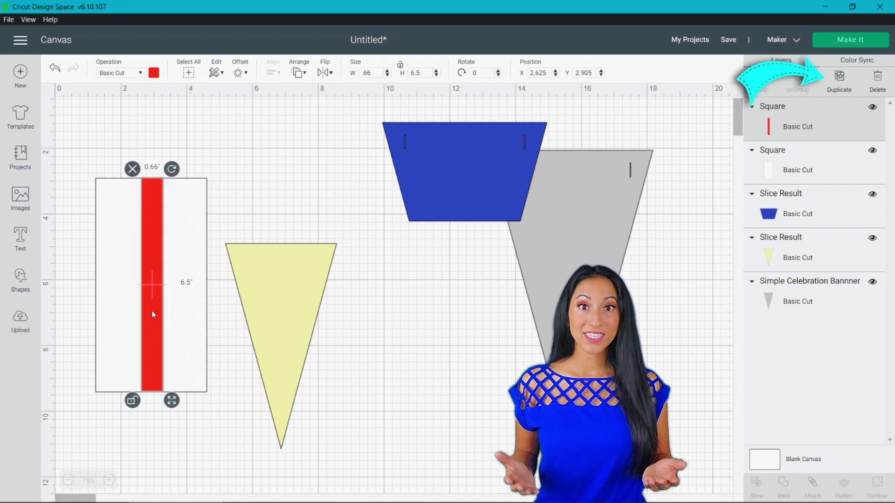
# Duplicate the red strip twice and place the copies along the left and right edges of the white rectangle
pyautogui.click(846, 83)
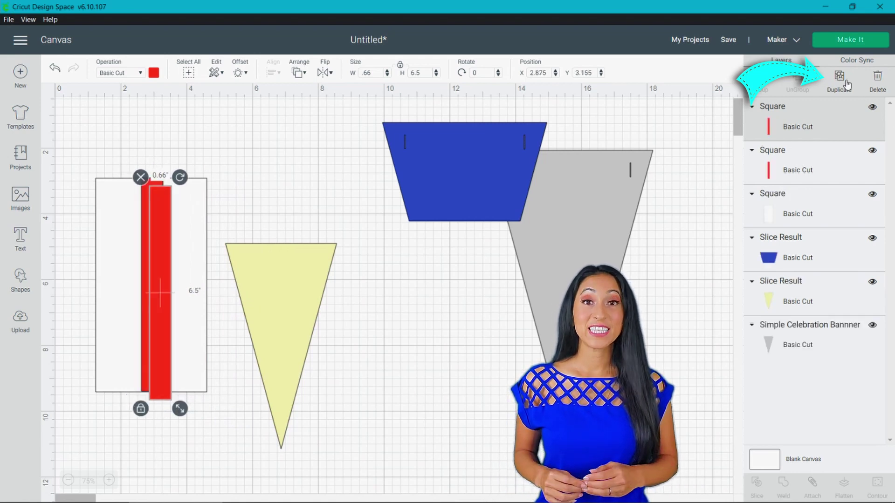
pyautogui.click(846, 84)
pyautogui.moveTo(166, 278); pyautogui.dragTo(106, 275)
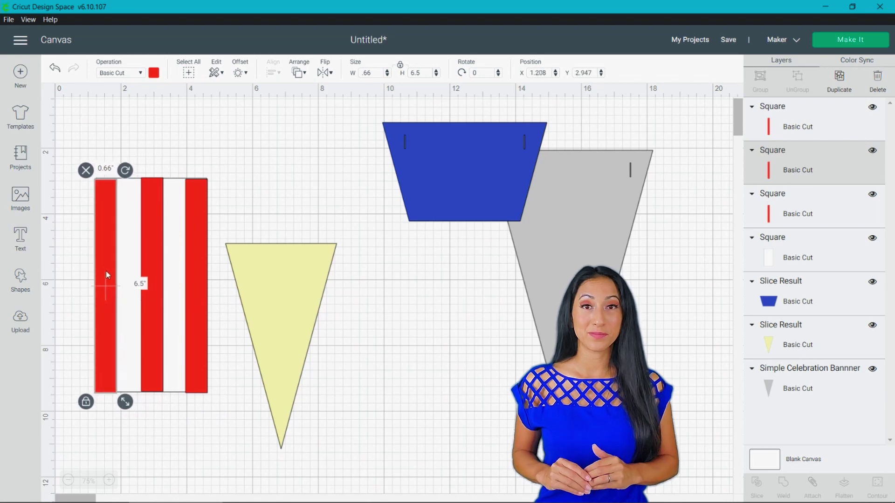
# Align the left and middle red strips with the white rectangle, grouping them with it
pyautogui.click(103, 144)
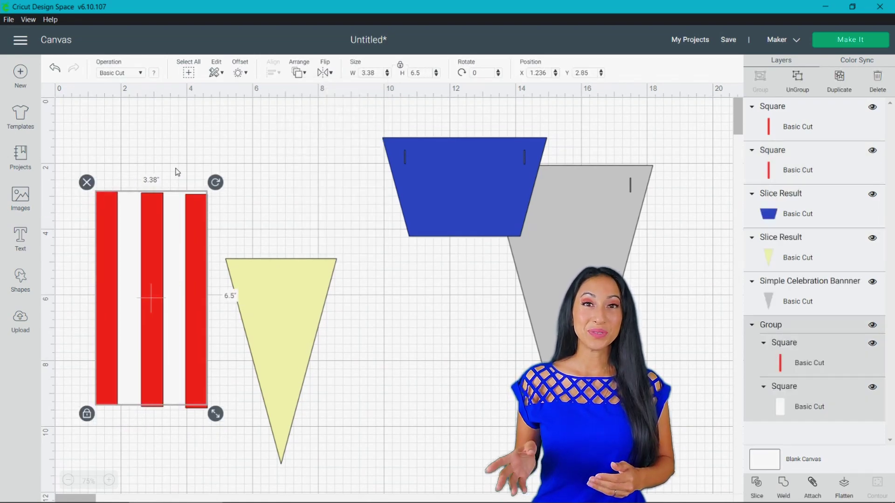
pyautogui.click(156, 184)
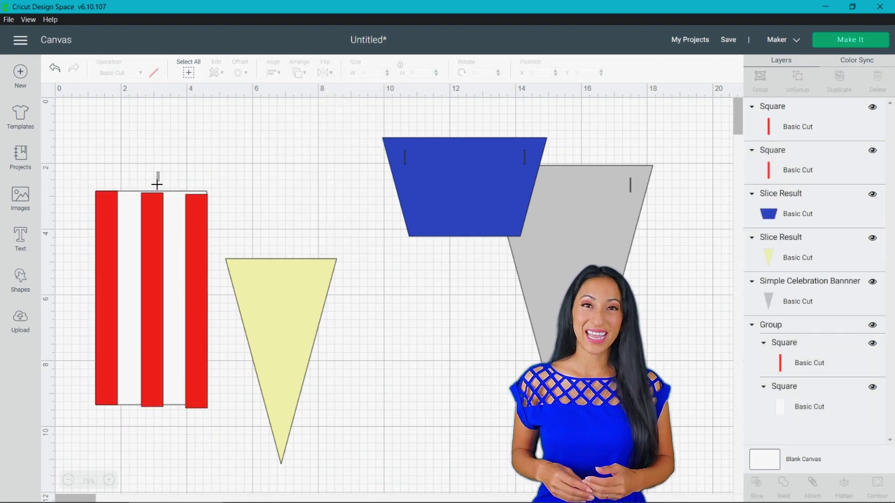
pyautogui.click(160, 223)
pyautogui.click(273, 73)
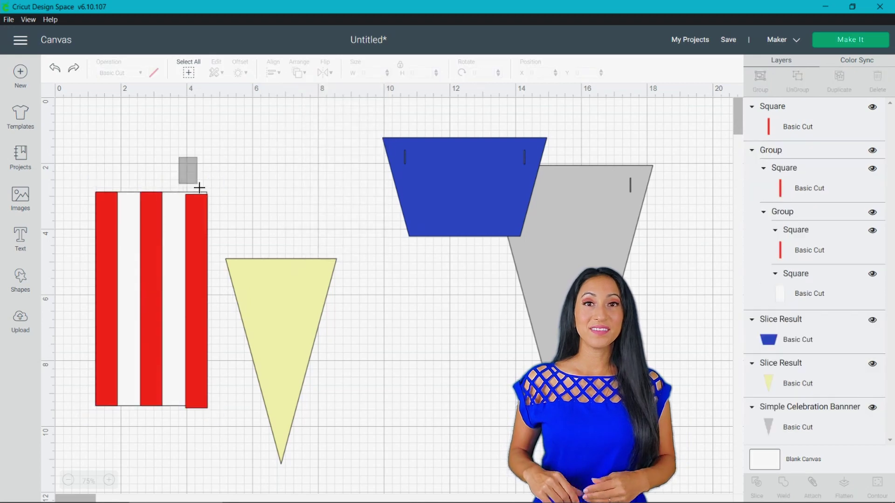
# Align the right red strip with the top and right edge of the grouped rectangle, and ungroup the shapes
pyautogui.moveTo(200, 186); pyautogui.dragTo(214, 215)
pyautogui.click(273, 72)
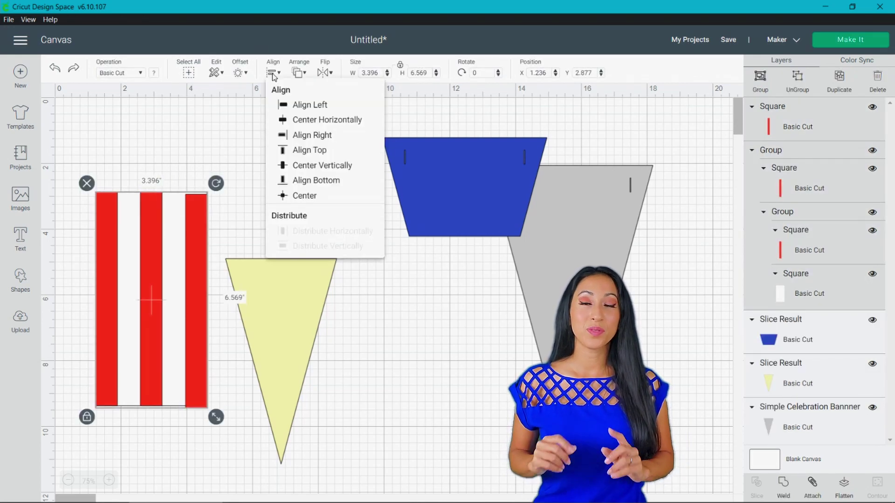
pyautogui.click(306, 150)
pyautogui.click(273, 73)
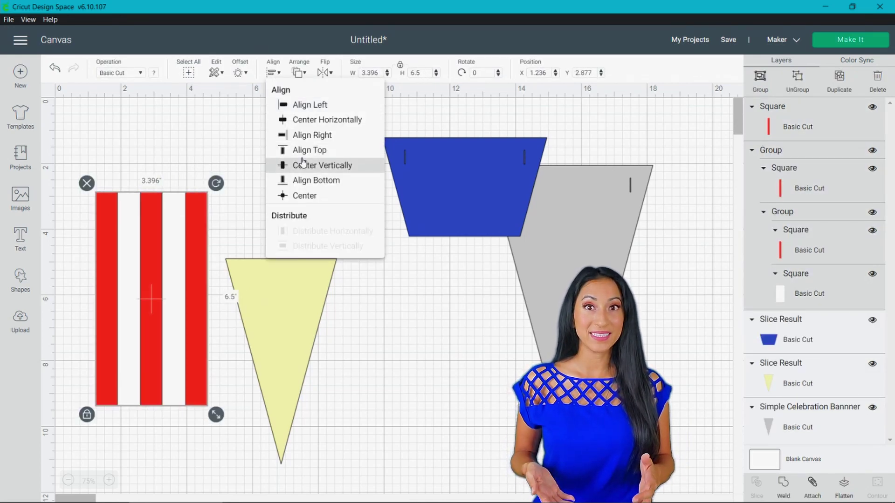
pyautogui.press('Escape')
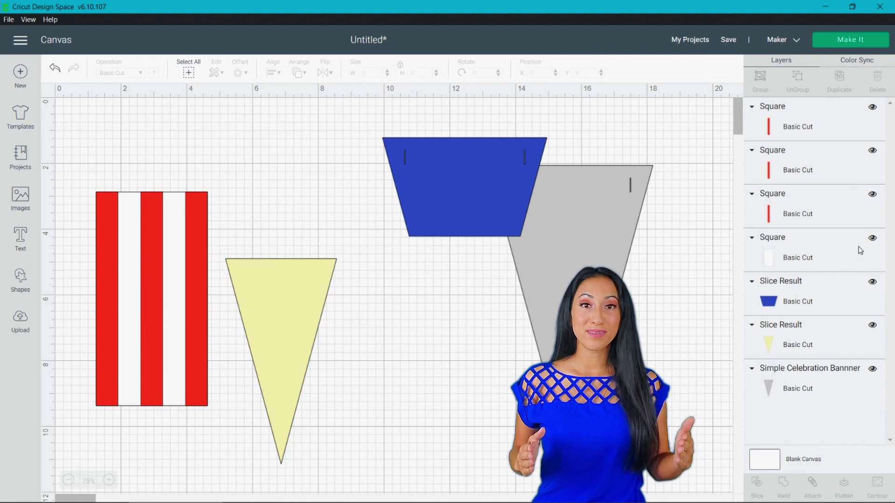
# Hide the white rectangle and weld the three red strips into one shape
pyautogui.click(860, 250)
pyautogui.click(872, 237)
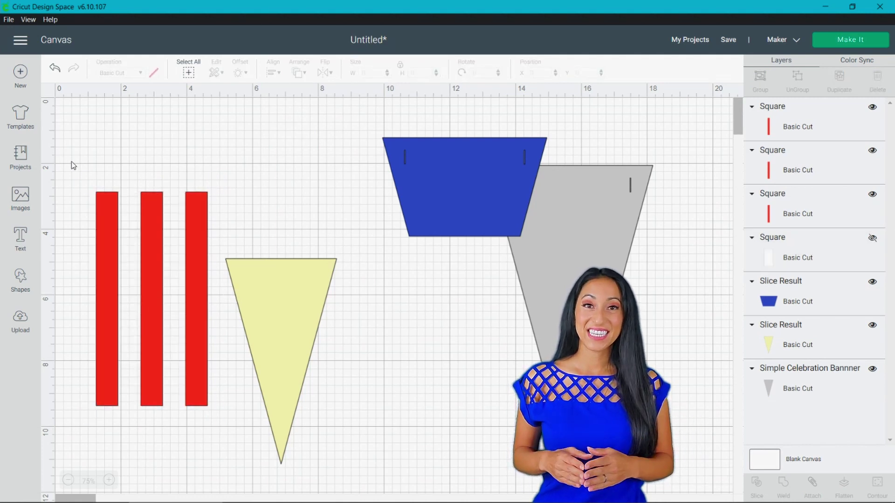
pyautogui.moveTo(71, 161); pyautogui.dragTo(224, 211)
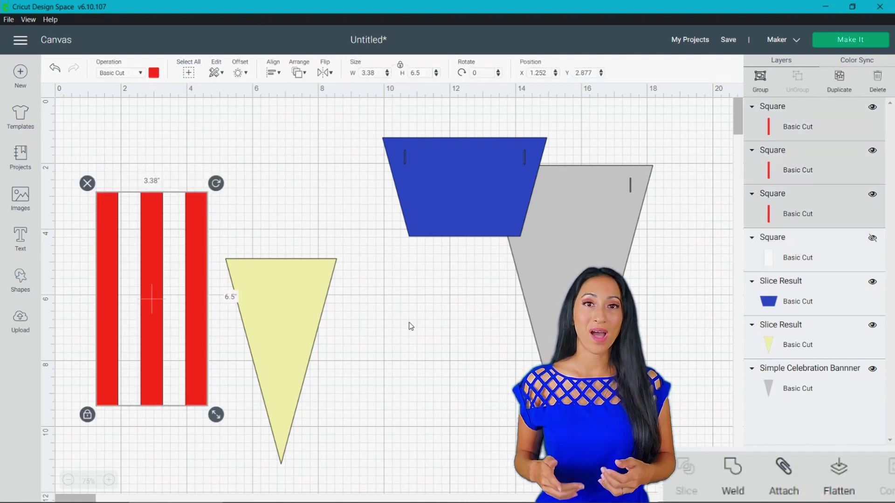
pyautogui.click(735, 466)
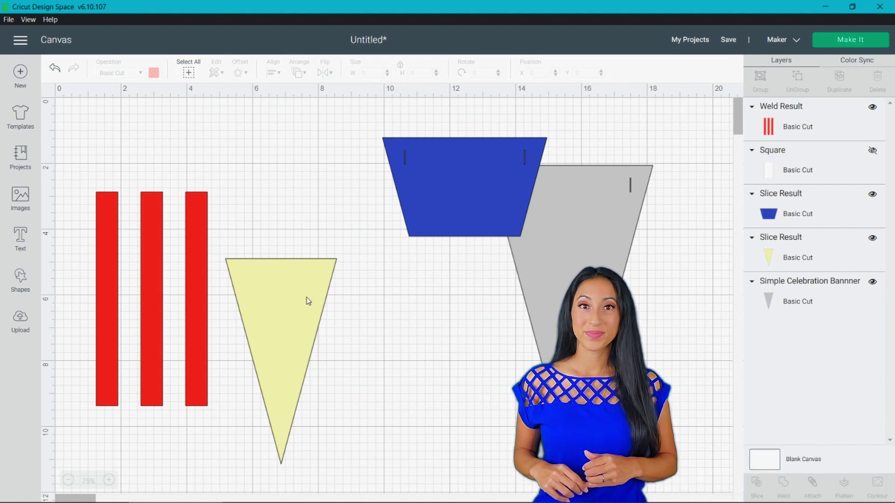
# Move the yellow triangle up and place the welded red strips over it
pyautogui.click(305, 258)
pyautogui.moveTo(305, 260); pyautogui.dragTo(276, 213)
pyautogui.moveTo(170, 219); pyautogui.dragTo(293, 212)
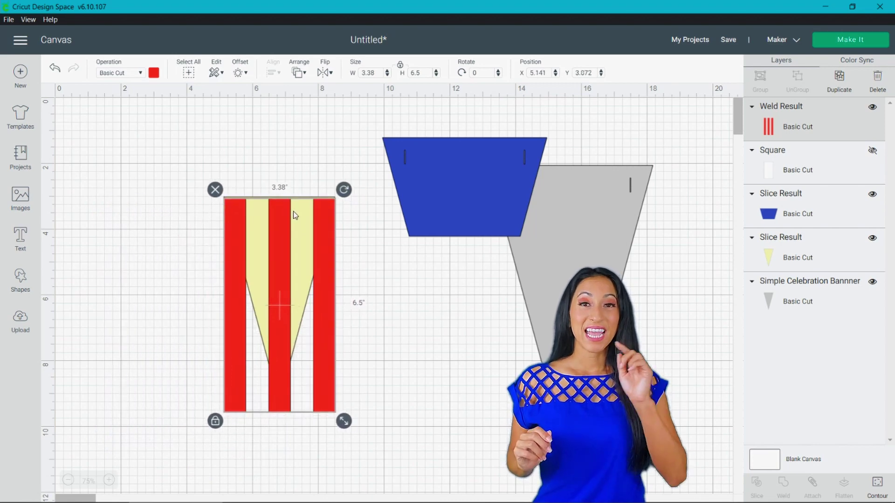
# Align the tops of the welded red strips and the yellow triangle, and slice the two shapes
pyautogui.moveTo(256, 130); pyautogui.dragTo(299, 233)
pyautogui.click(274, 74)
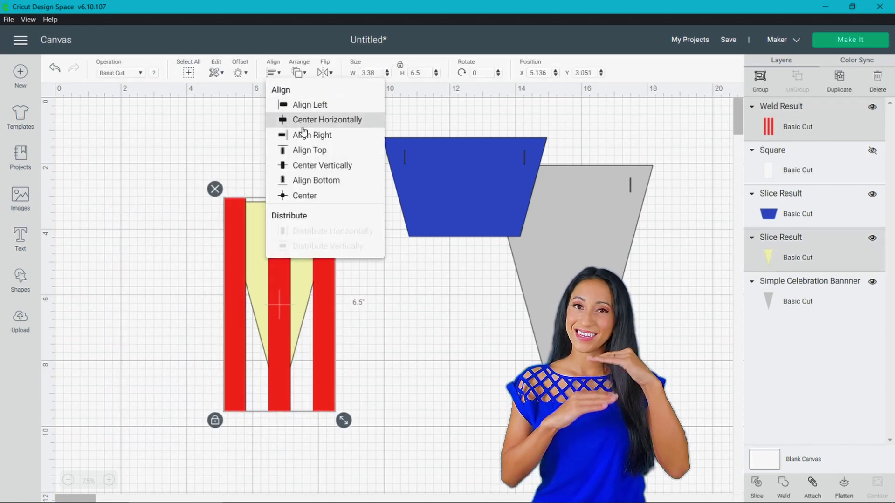
pyautogui.click(322, 148)
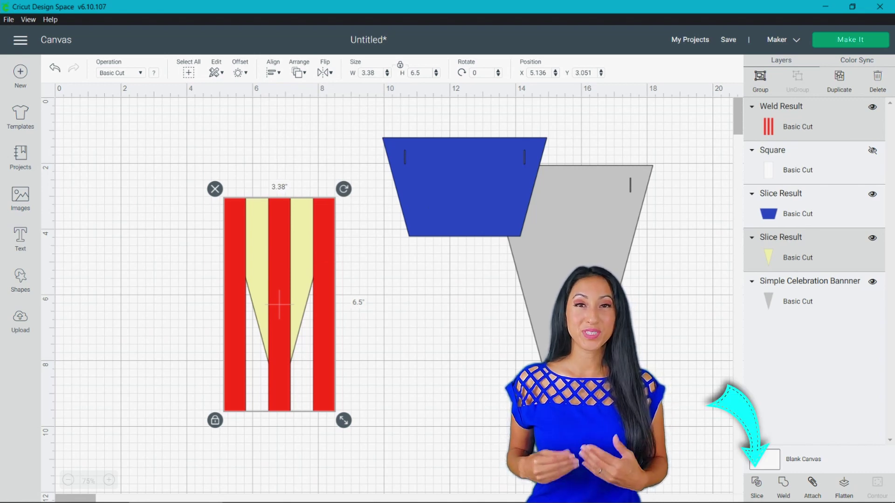
pyautogui.click(756, 487)
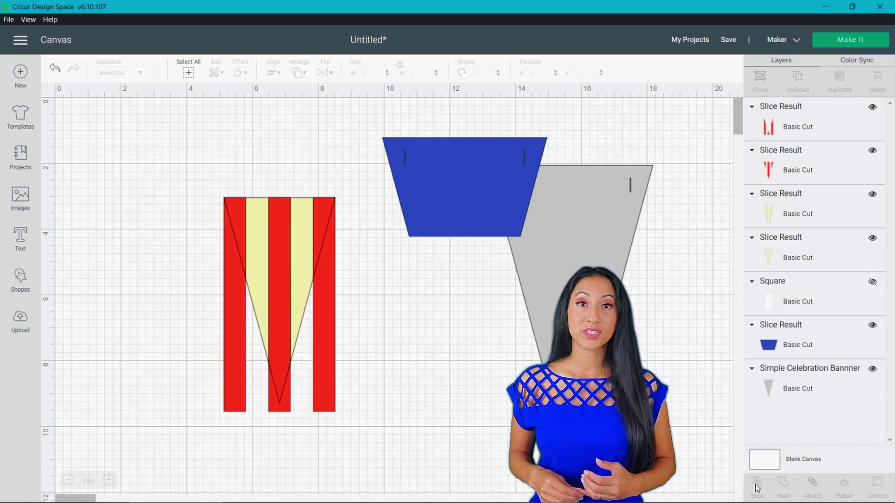
# Pull the red offcuts outside the triangle away from the sliced pennant and delete them
pyautogui.click(326, 363)
pyautogui.moveTo(326, 363); pyautogui.dragTo(192, 369)
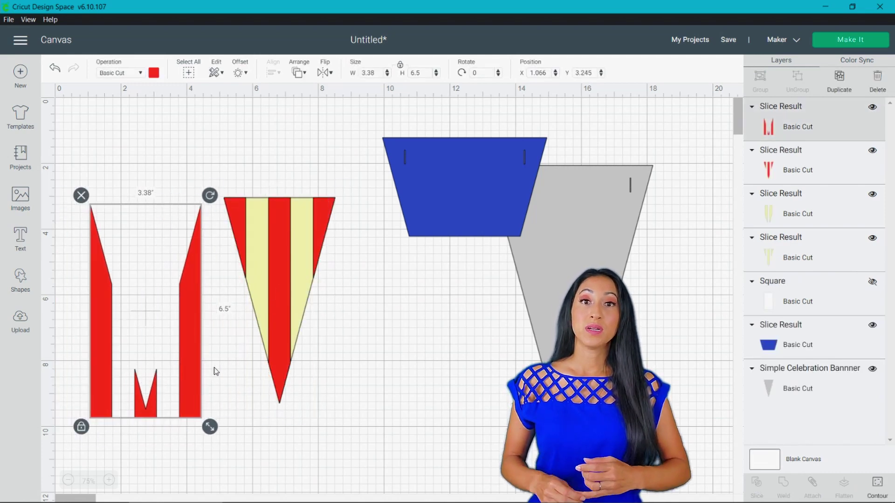
pyautogui.click(81, 195)
# Move the red stripes off the pennant and delete the remaining yellow slice pieces
pyautogui.moveTo(282, 284); pyautogui.dragTo(422, 344)
pyautogui.moveTo(246, 203); pyautogui.dragTo(219, 206)
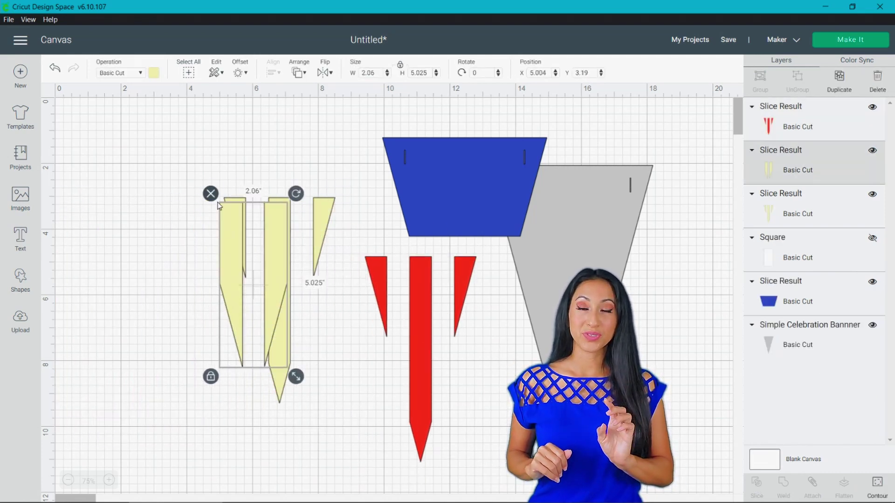
pyautogui.click(210, 193)
pyautogui.click(231, 205)
pyautogui.click(216, 190)
pyautogui.moveTo(415, 310); pyautogui.dragTo(223, 250)
pyautogui.click(329, 272)
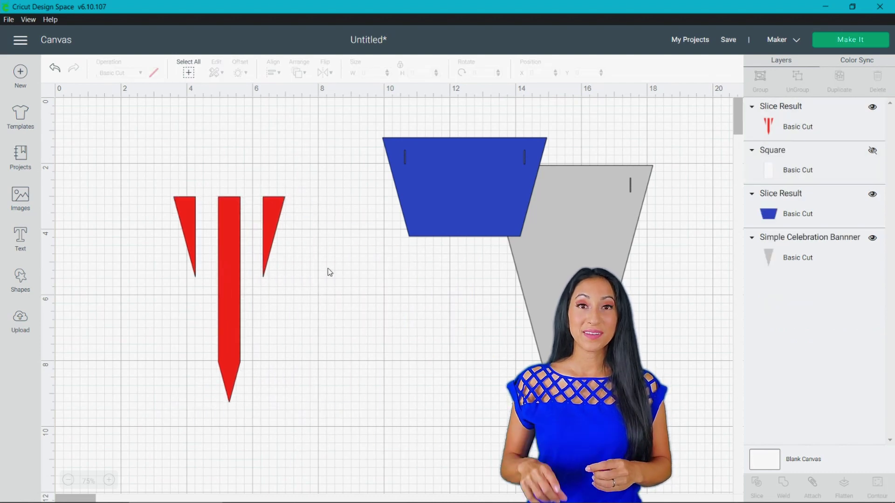
# Insert a square, position it over the outer red stripe and slice it with the stripes to split them into separate pieces
pyautogui.click(25, 287)
pyautogui.click(66, 198)
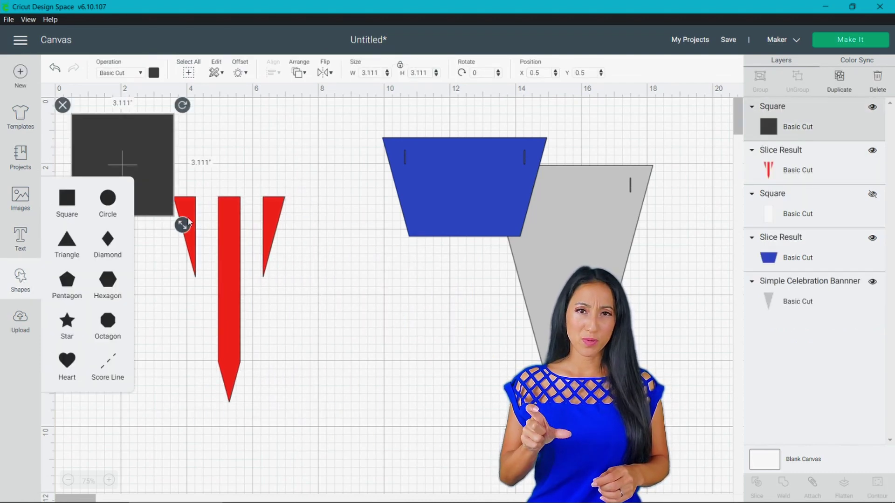
pyautogui.moveTo(135, 153); pyautogui.dragTo(177, 219)
pyautogui.moveTo(175, 134); pyautogui.dragTo(260, 274)
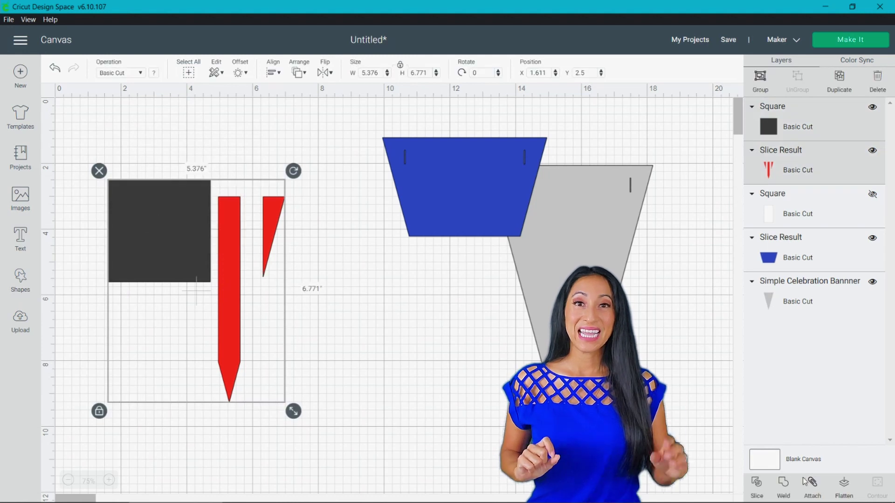
pyautogui.click(757, 493)
# Pull the black square and the three red stripes apart, and delete the square
pyautogui.moveTo(168, 226); pyautogui.dragTo(309, 237)
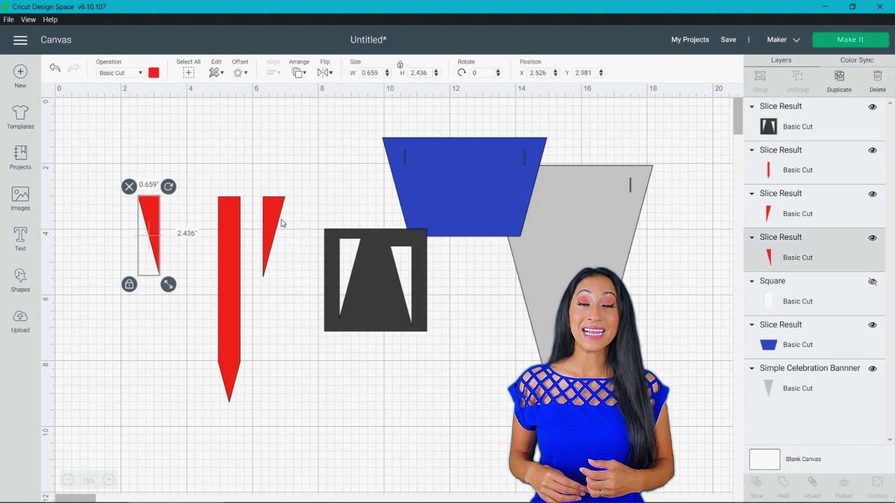
pyautogui.moveTo(280, 226); pyautogui.dragTo(290, 227)
pyautogui.click(211, 252)
pyautogui.moveTo(212, 251); pyautogui.dragTo(223, 248)
pyautogui.click(335, 261)
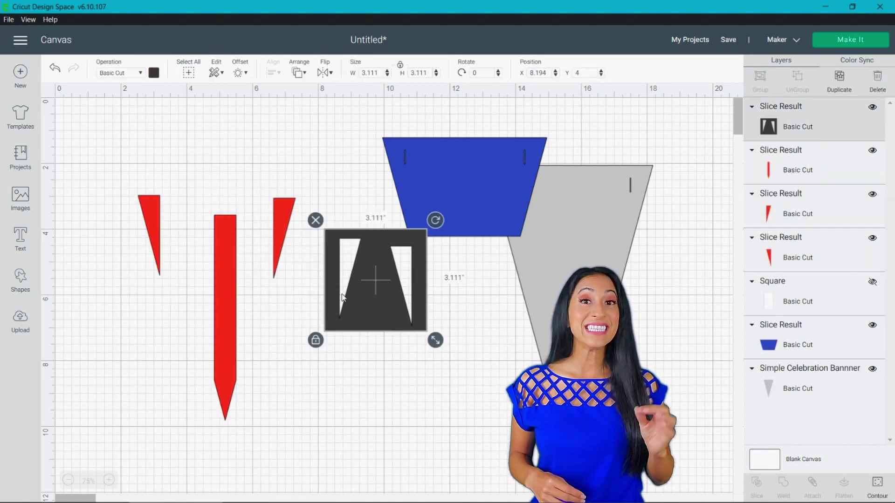
pyautogui.press('Delete')
# Bring the two side stripes back beside the middle red stripe and group all three
pyautogui.moveTo(275, 231); pyautogui.dragTo(254, 248)
pyautogui.moveTo(158, 232); pyautogui.dragTo(193, 257)
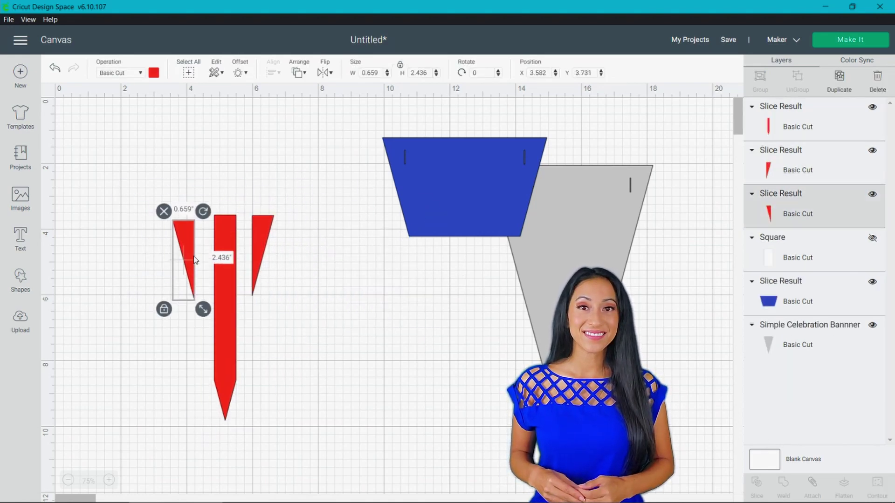
pyautogui.moveTo(169, 173); pyautogui.dragTo(325, 260)
pyautogui.click(760, 77)
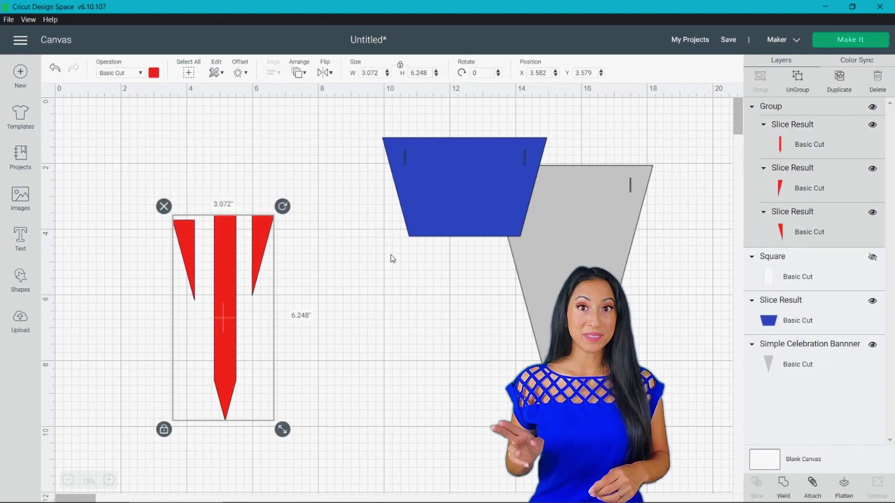
# Hide the red stripe group and move the blue trapezoid into the free space away from the grey pennant
pyautogui.click(873, 108)
pyautogui.moveTo(457, 182); pyautogui.dragTo(286, 222)
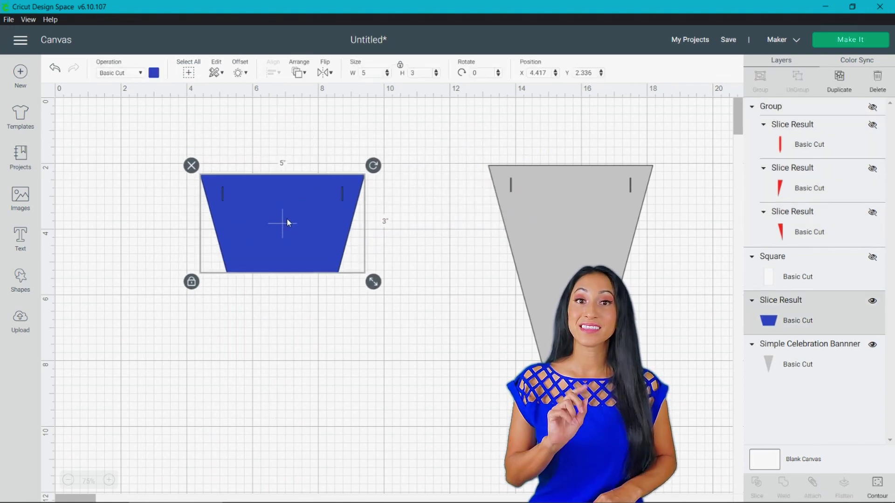
# Insert a star below the blue trapezoid and set its height to 1 inch with proportions locked
pyautogui.click(21, 279)
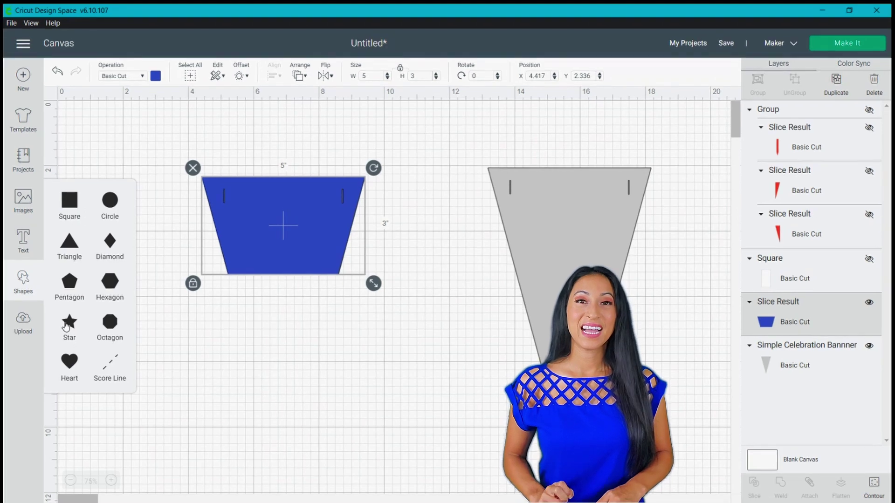
pyautogui.click(66, 321)
pyautogui.moveTo(150, 167); pyautogui.dragTo(315, 310)
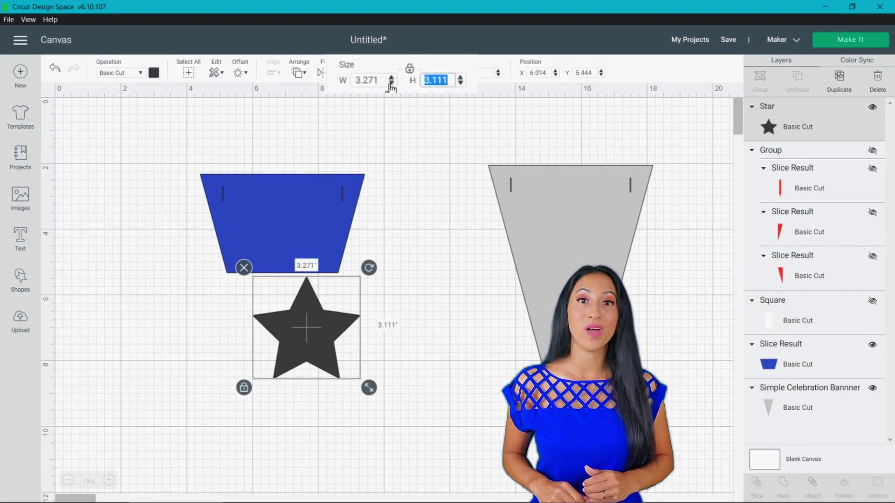
pyautogui.write('1')
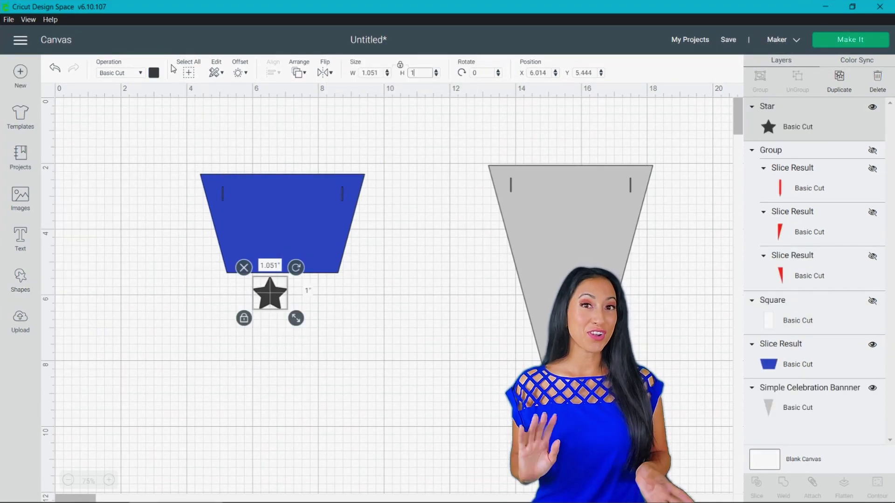
# Recolour the star white and place it on the blue trapezoid
pyautogui.click(153, 73)
pyautogui.click(195, 133)
pyautogui.moveTo(270, 293); pyautogui.dragTo(280, 218)
# Duplicate the white star twice and centre one star on the blue trapezoid
pyautogui.click(837, 88)
pyautogui.click(837, 88)
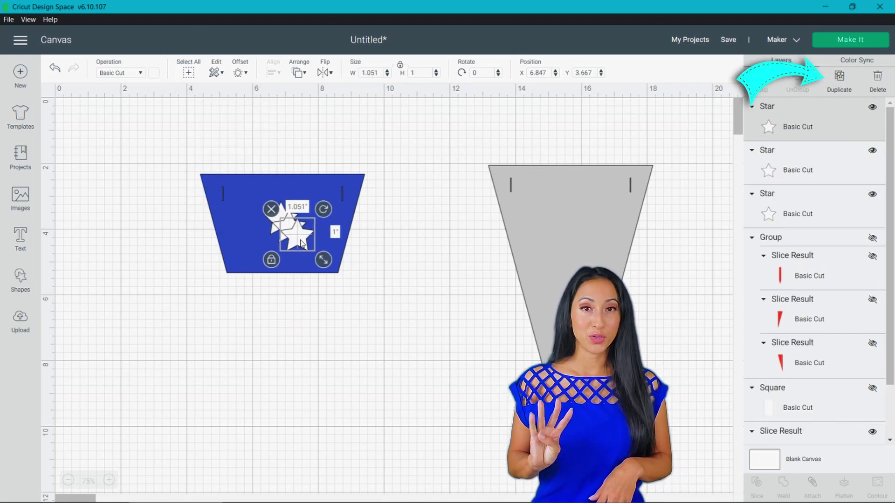
pyautogui.moveTo(284, 150); pyautogui.dragTo(267, 276)
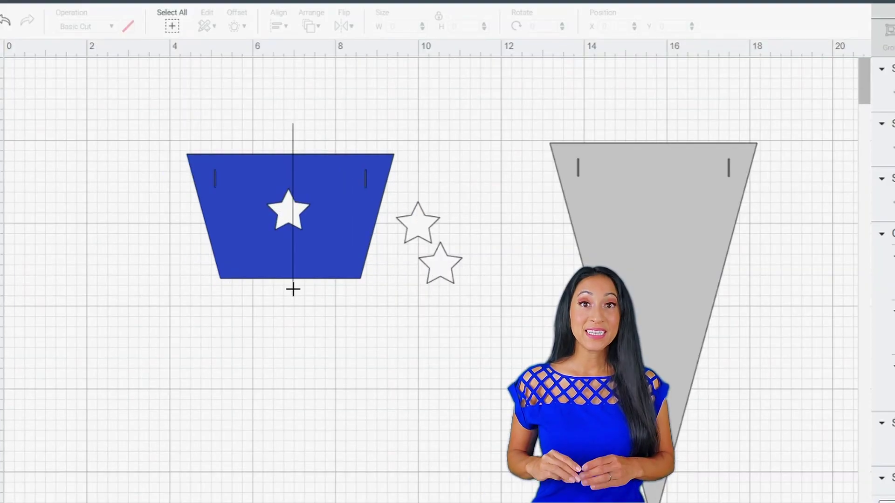
pyautogui.click(278, 26)
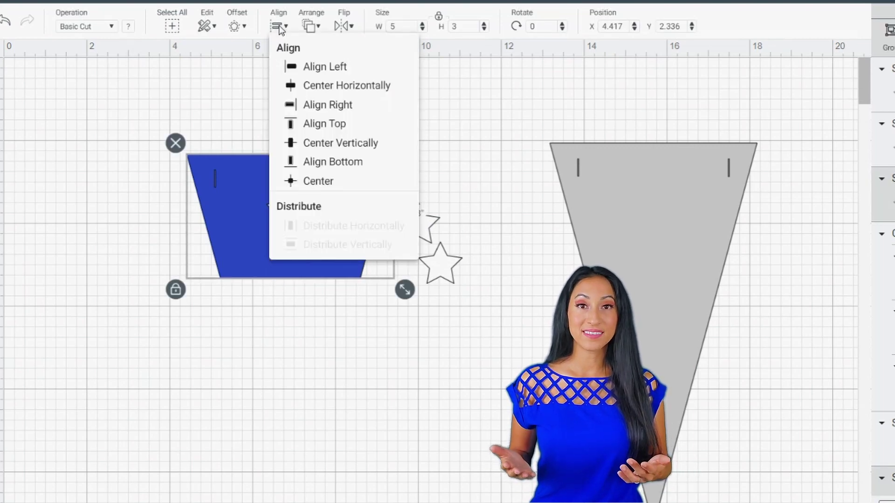
pyautogui.click(321, 180)
# Place the two other white stars on either side of the centre star on the blue trapezoid
pyautogui.moveTo(418, 225); pyautogui.dragTo(348, 217)
pyautogui.moveTo(439, 262); pyautogui.dragTo(233, 230)
pyautogui.click(456, 294)
pyautogui.click(350, 229)
pyautogui.click(289, 217)
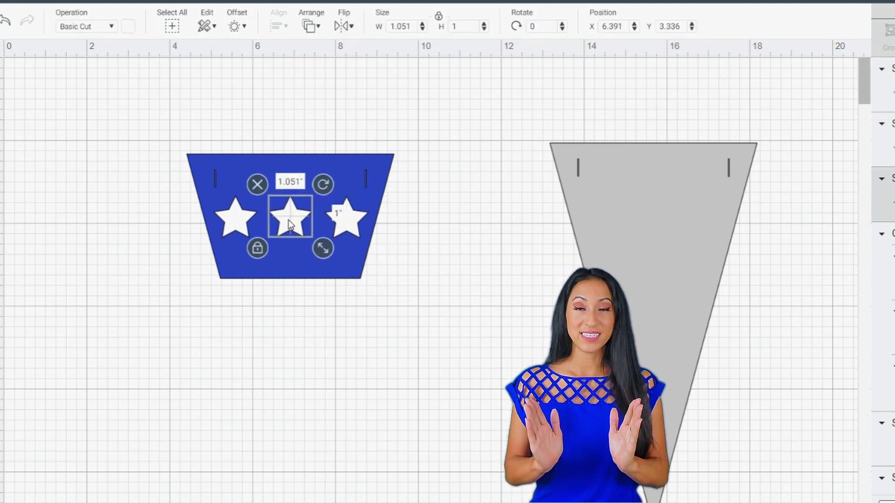
# Select the three white stars and centre them vertically with each other so they form a level row
pyautogui.click(235, 217)
pyautogui.click(347, 217)
pyautogui.keyDown('shift'); pyautogui.click(236, 217); pyautogui.keyUp('shift')
pyautogui.keyDown('shift'); pyautogui.click(289, 217); pyautogui.keyUp('shift')
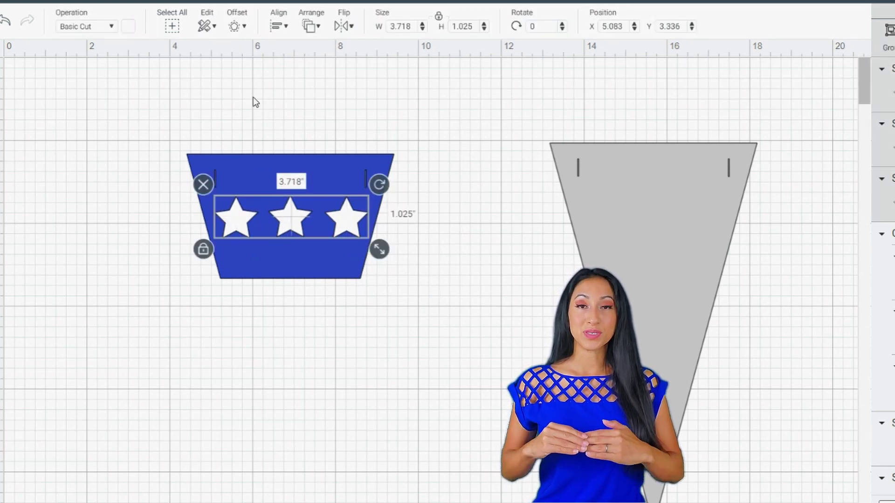
pyautogui.click(278, 28)
pyautogui.click(342, 116)
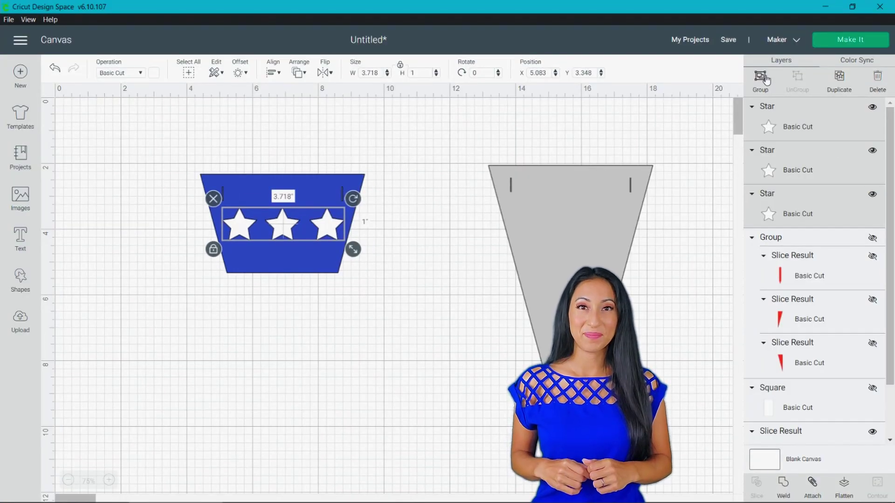
# Group the three stars and centre the group on the blue trapezoid
pyautogui.click(766, 79)
pyautogui.moveTo(221, 156); pyautogui.dragTo(345, 288)
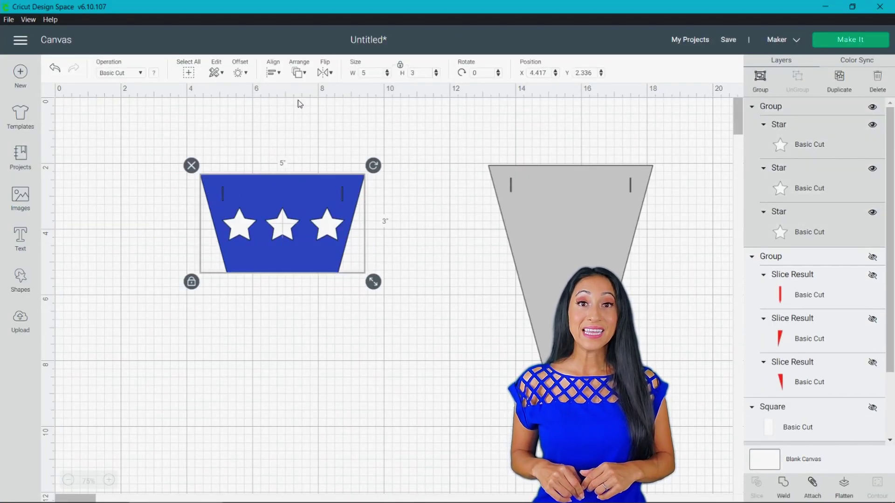
pyautogui.click(270, 73)
pyautogui.click(466, 215)
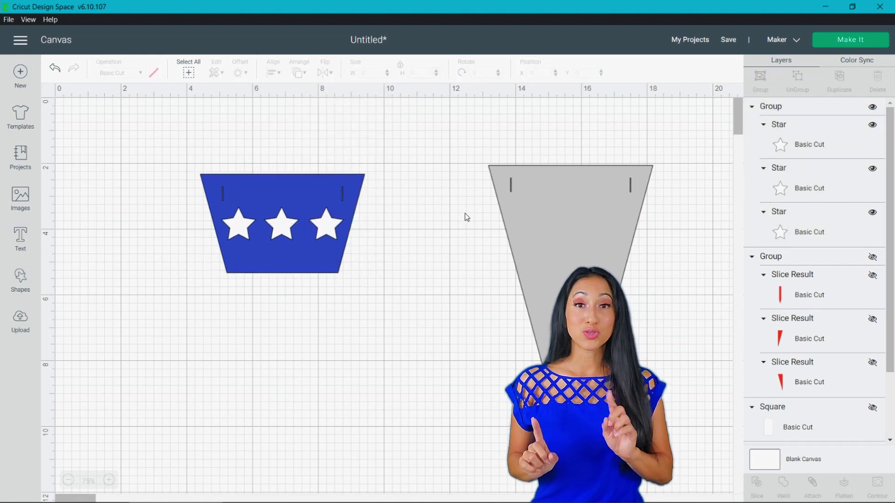
# Ungroup the three stars and weld them into one shape
pyautogui.click(771, 110)
pyautogui.click(795, 84)
pyautogui.click(792, 130)
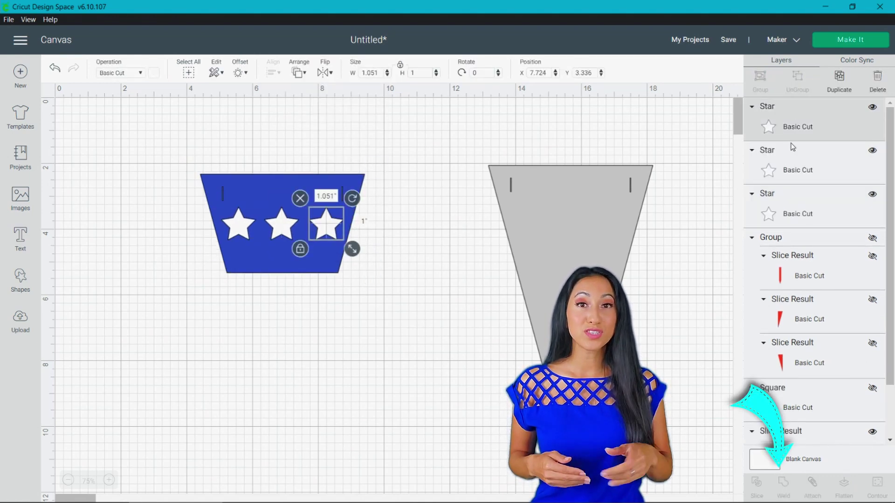
pyautogui.keyDown('shift'); pyautogui.click(795, 175); pyautogui.keyUp('shift')
pyautogui.keyDown('shift'); pyautogui.click(797, 212); pyautogui.keyUp('shift')
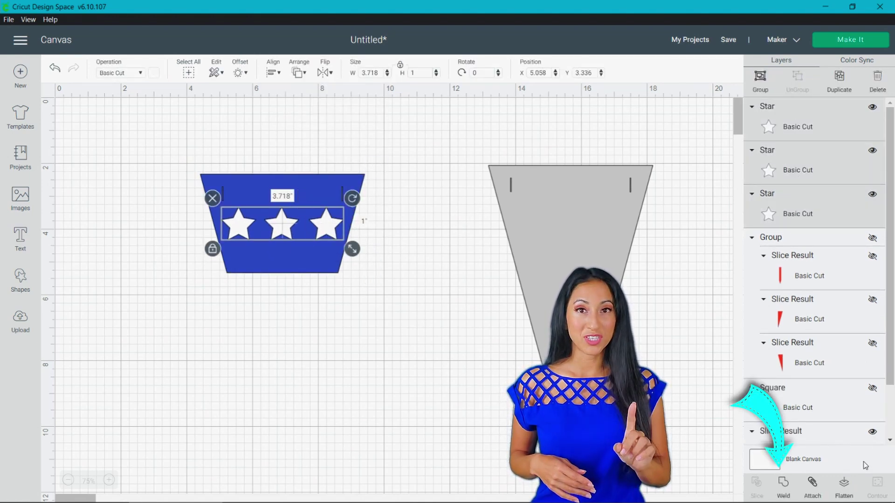
pyautogui.click(785, 488)
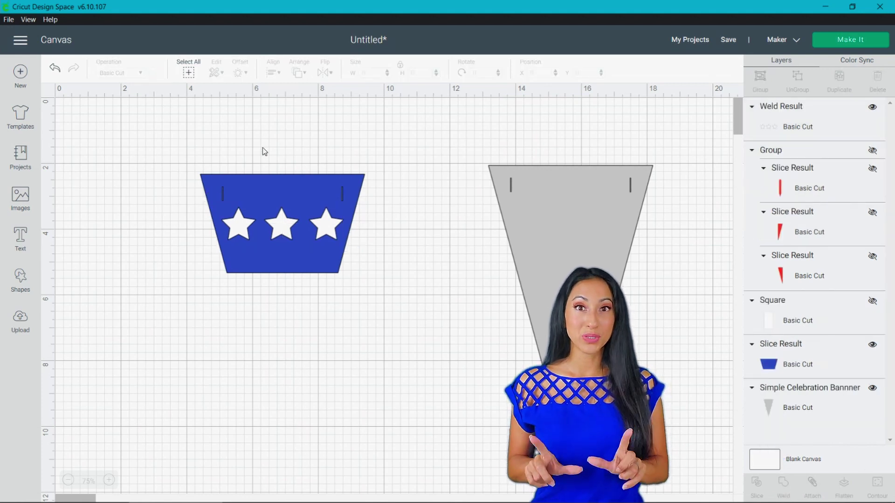
# Slice the welded stars out of the blue trapezoid and remove the cut-out star pieces
pyautogui.moveTo(249, 142); pyautogui.dragTo(394, 322)
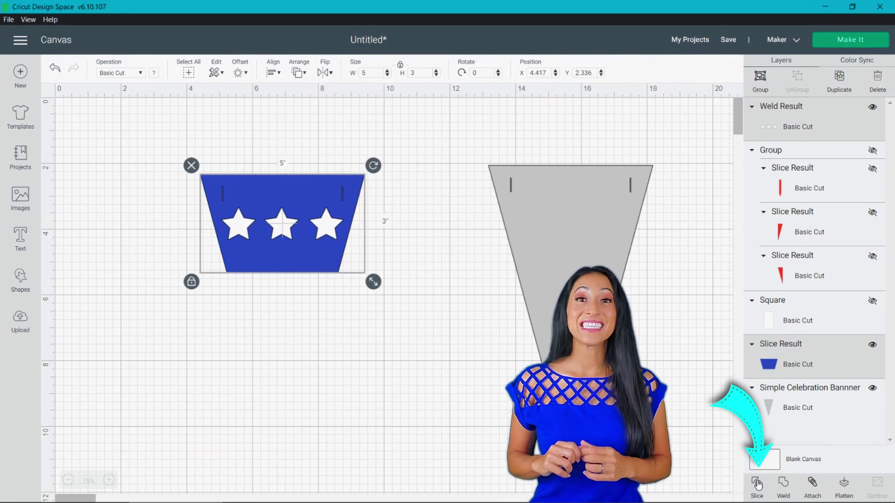
pyautogui.click(757, 485)
pyautogui.moveTo(261, 200); pyautogui.dragTo(216, 280)
pyautogui.moveTo(282, 226); pyautogui.dragTo(293, 177)
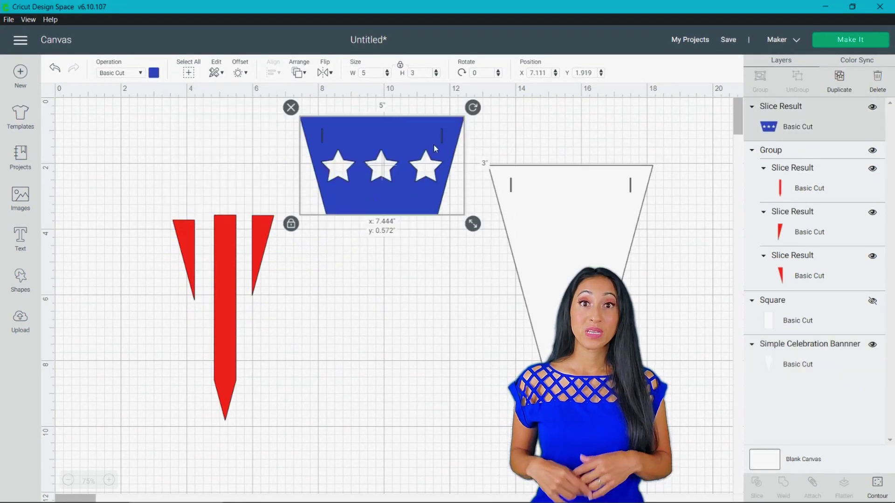
# Position the starred blue piece over the top of the white pennant and align the two
pyautogui.click(274, 74)
pyautogui.click(302, 120)
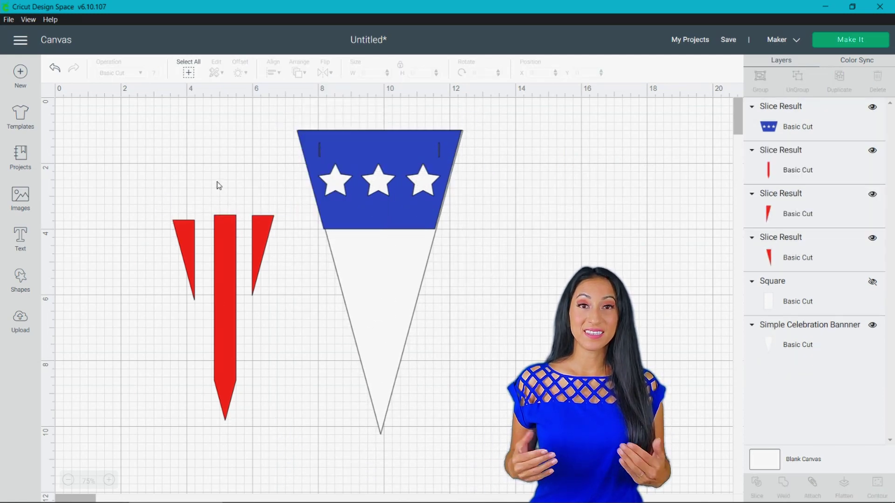
# Lay the three red stripes on the white pennant below the blue piece and centre the middle stripe horizontally on the pennant
pyautogui.moveTo(281, 183); pyautogui.dragTo(156, 244)
pyautogui.moveTo(237, 246); pyautogui.dragTo(423, 253)
pyautogui.click(440, 254)
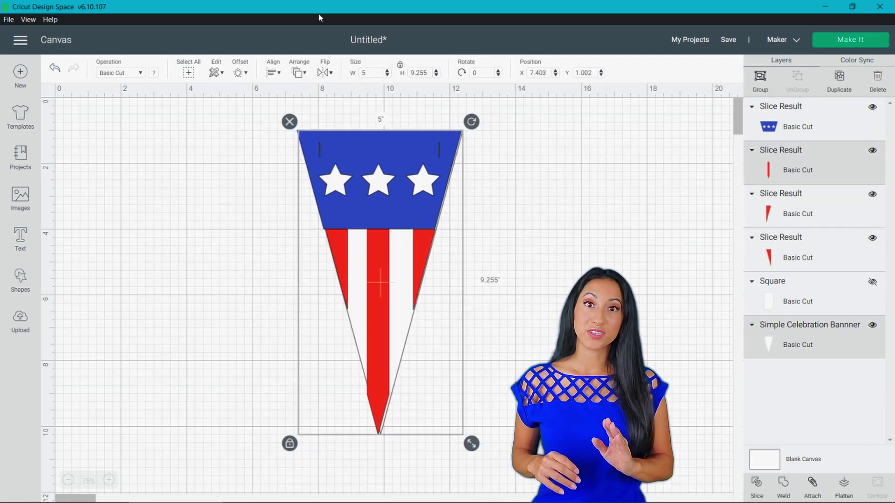
pyautogui.click(273, 73)
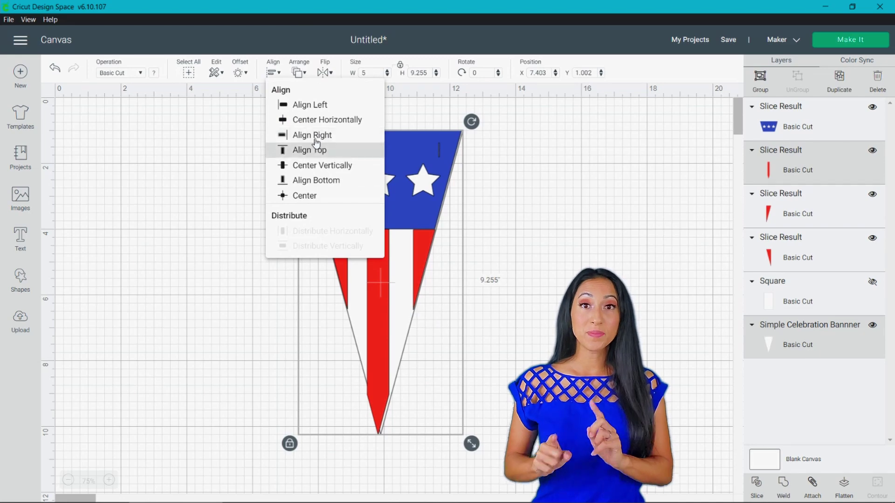
pyautogui.click(291, 148)
# Group all the pennant layers and move the group to the upper-left corner of the canvas grid
pyautogui.click(479, 295)
pyautogui.moveTo(468, 474); pyautogui.dragTo(294, 114)
pyautogui.click(759, 79)
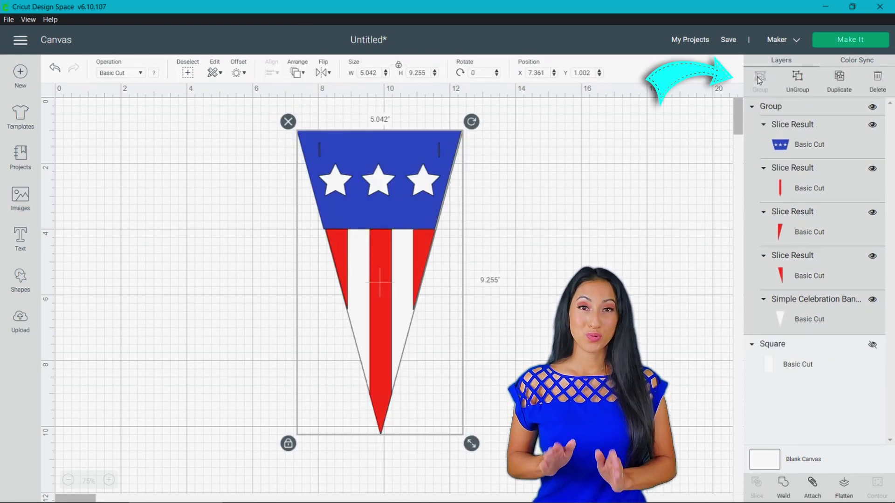
pyautogui.moveTo(380, 279); pyautogui.dragTo(160, 272)
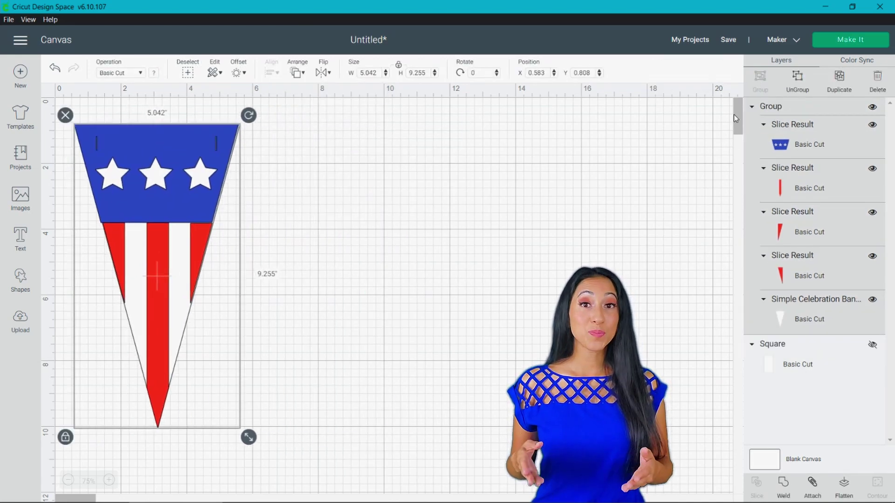
# Duplicate the grouped pennant five times
pyautogui.click(839, 79)
pyautogui.hotkey('ctrl', 'd')
pyautogui.hotkey('ctrl', 'd')
pyautogui.hotkey('ctrl', 'd')
pyautogui.hotkey('ctrl', 'd')
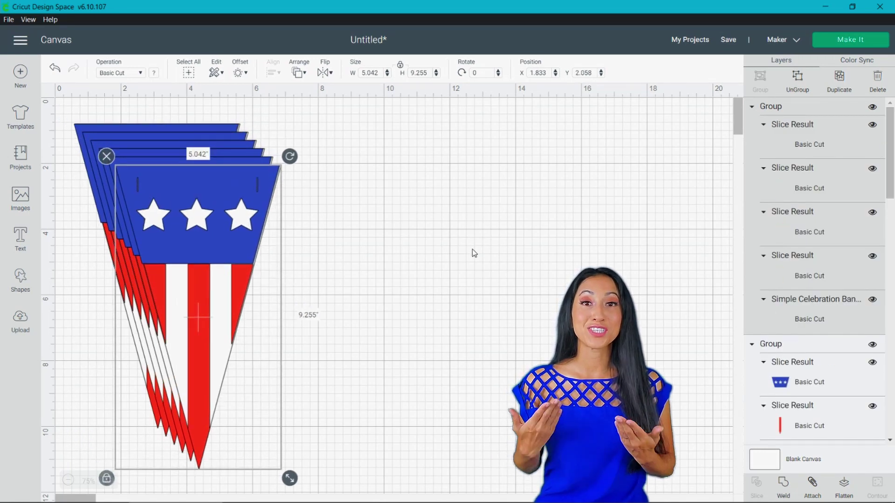
# Duplicate the whole stack of six pennants three times to make four stacks
pyautogui.hotkey('ctrl', 'a')
pyautogui.click(838, 79)
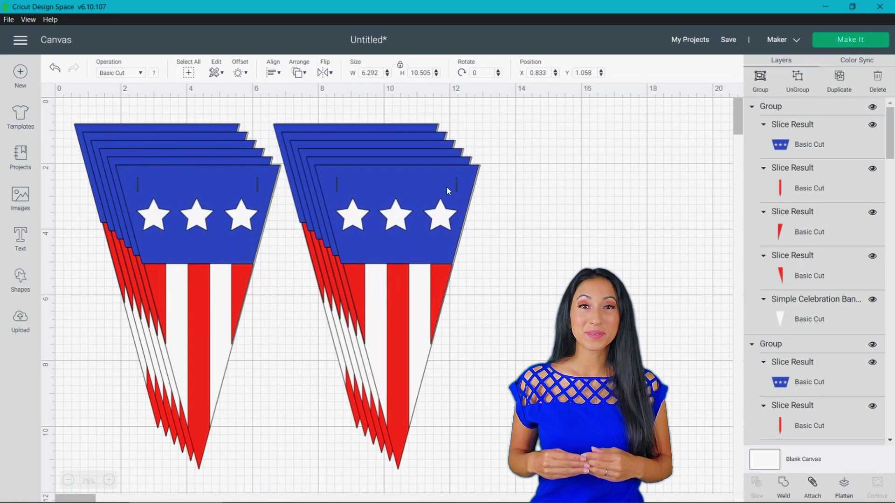
pyautogui.click(839, 80)
pyautogui.hotkey('ctrl', 'd')
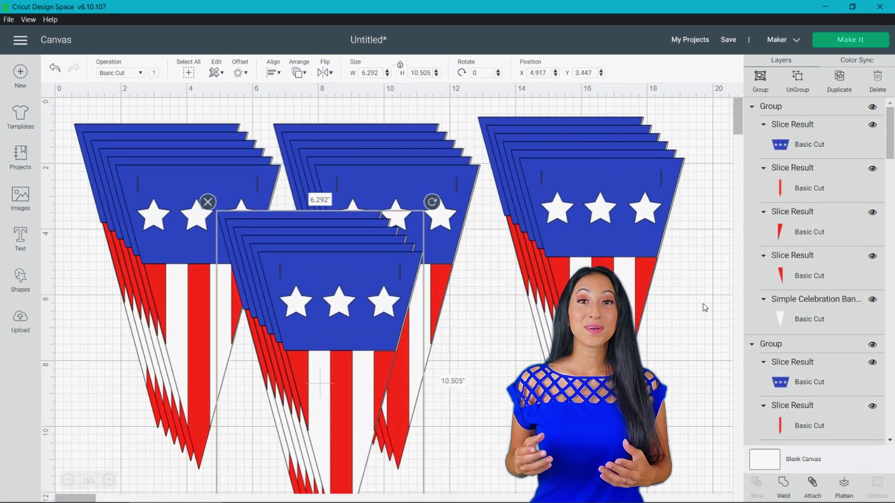
pyautogui.press('Escape')
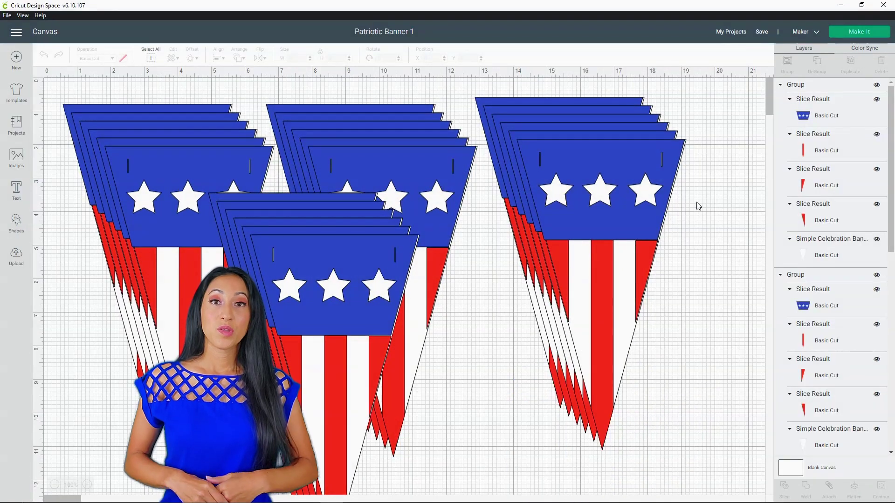
# Send the banner project to the mat preview for cutting
pyautogui.click(842, 34)
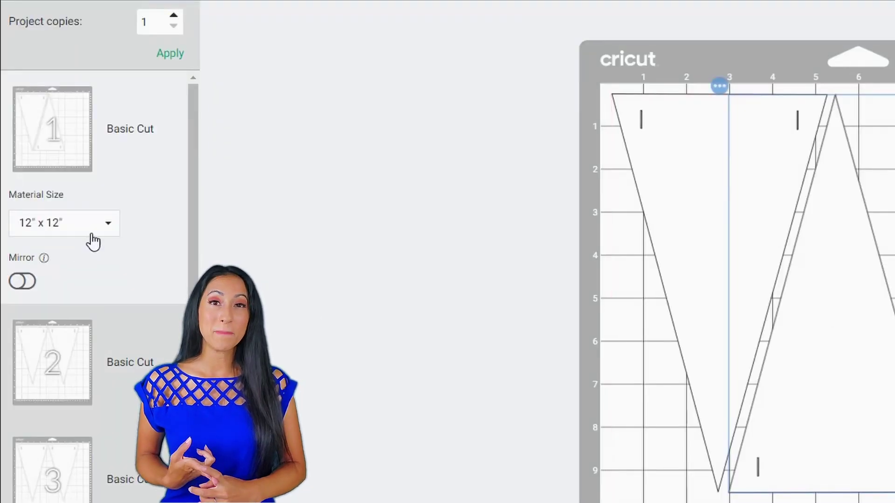
# Set the material size of the white base pennant mats to 8.5" x 11" (Letter)
pyautogui.click(50, 176)
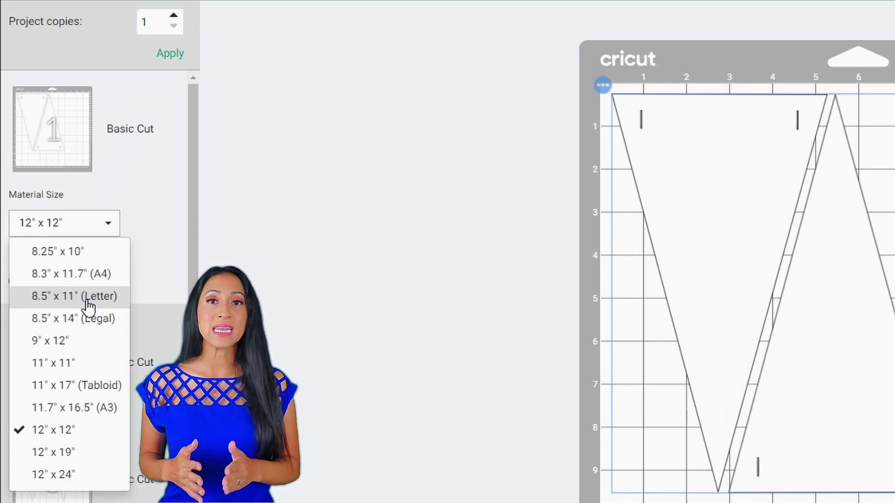
pyautogui.click(88, 297)
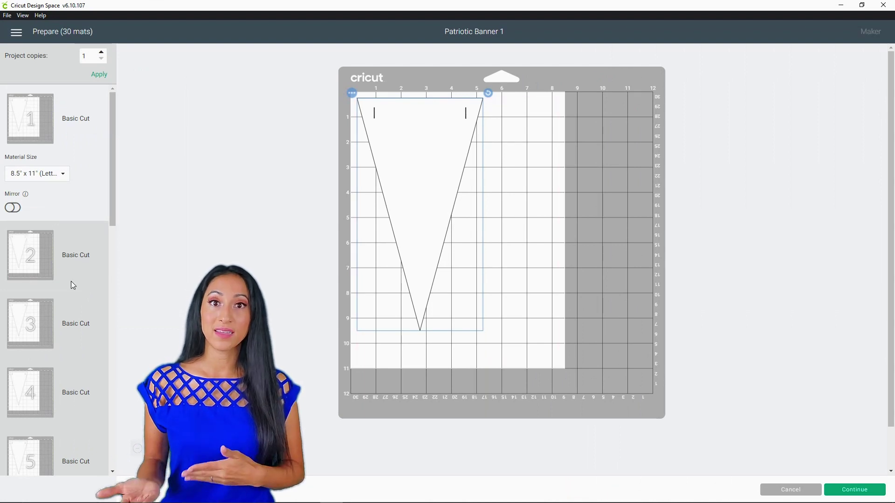
# Move the pennant on the last white mat, mat 24, onto the first white mat
pyautogui.scroll(-8, 71, 281)
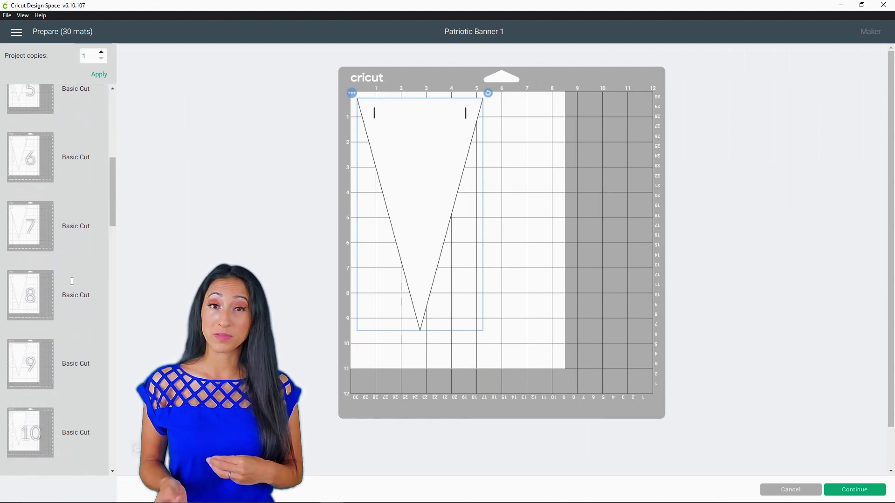
pyautogui.scroll(-15, 65, 392)
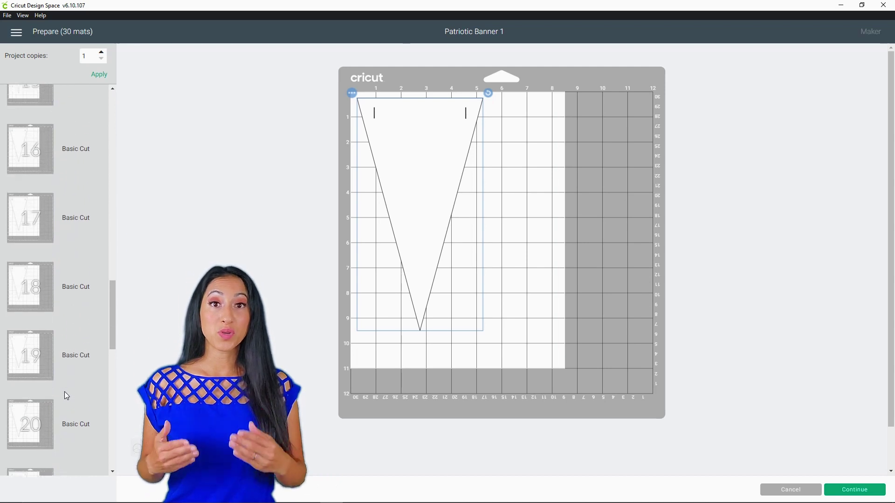
pyautogui.scroll(-6, 64, 391)
pyautogui.click(38, 391)
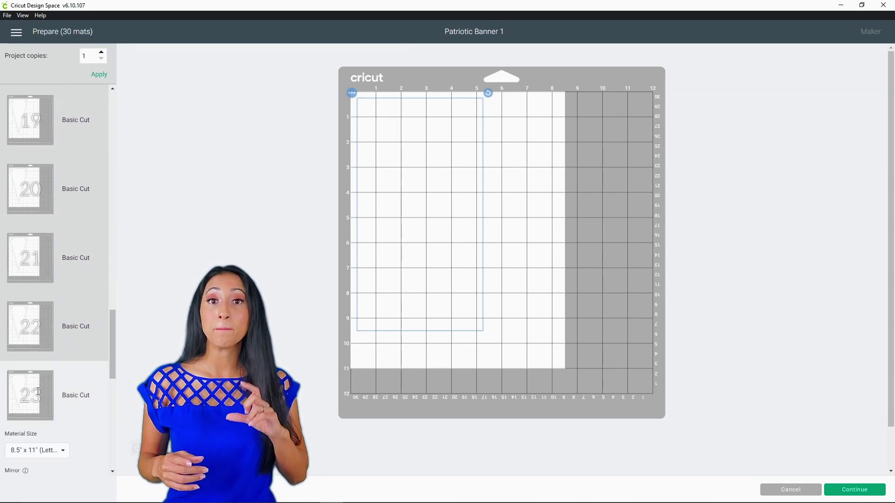
pyautogui.scroll(-3, 77, 382)
pyautogui.click(38, 347)
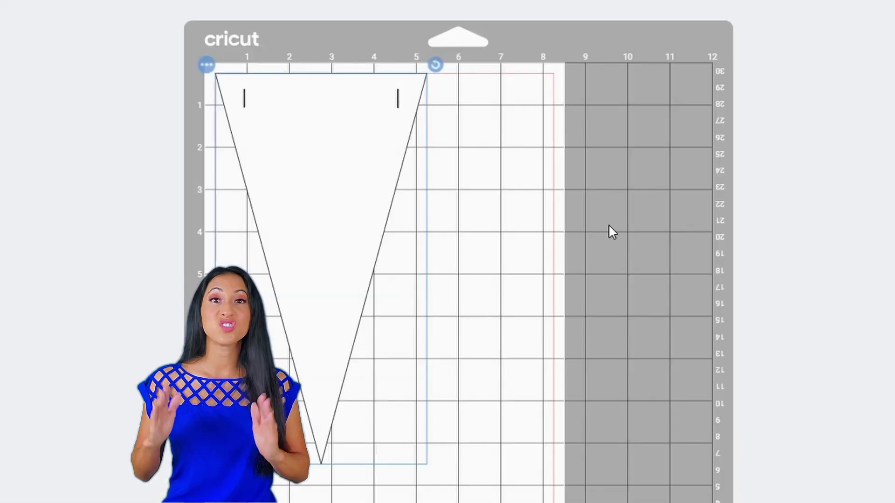
pyautogui.click(208, 66)
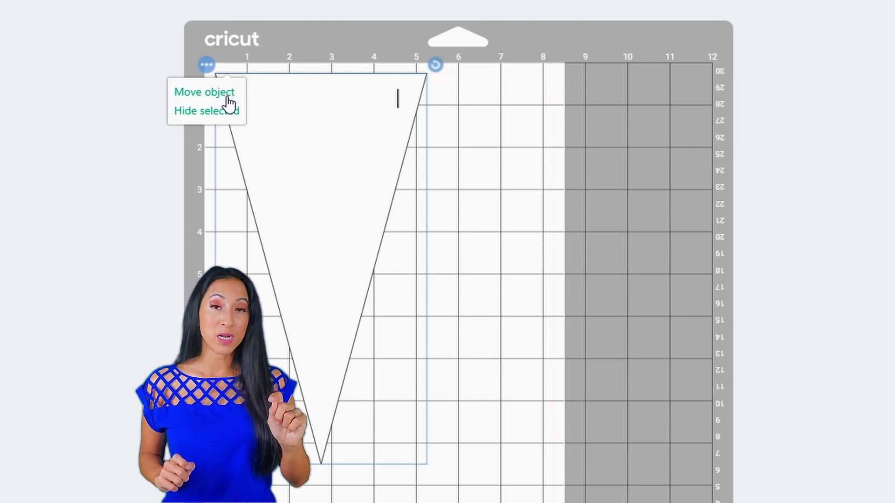
pyautogui.click(228, 93)
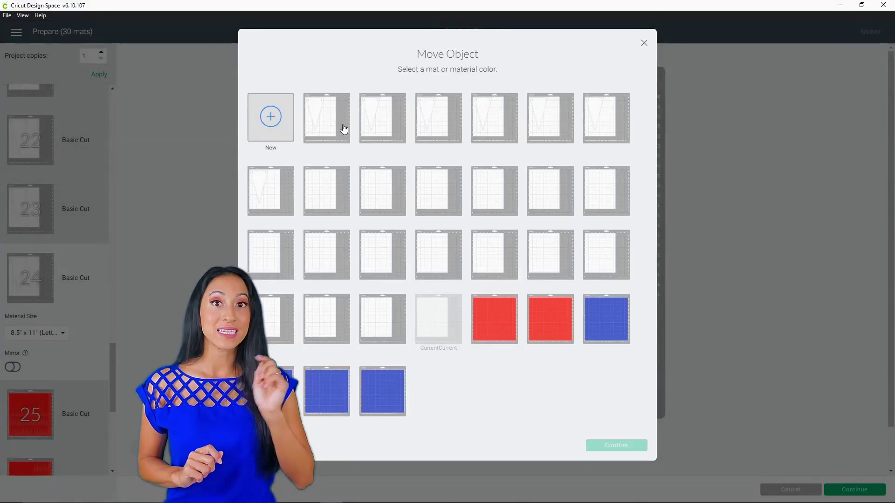
pyautogui.click(343, 128)
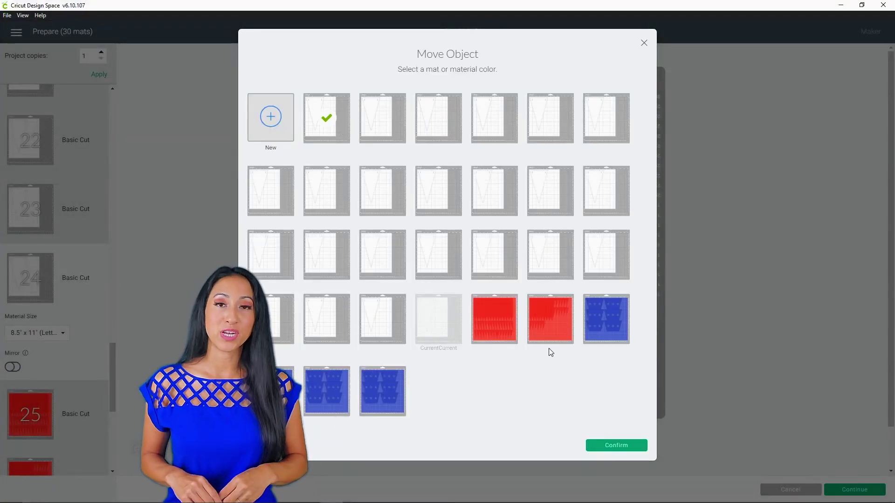
pyautogui.click(613, 450)
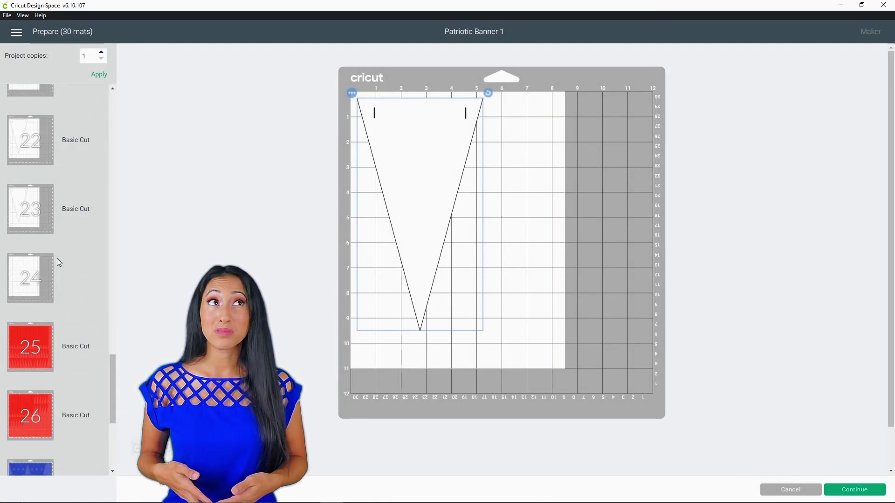
# Turn the added white pennant upside down and fit it beside the other pennant within the Letter-size material
pyautogui.scroll(5, 57, 258)
pyautogui.moveTo(452, 154); pyautogui.dragTo(525, 162)
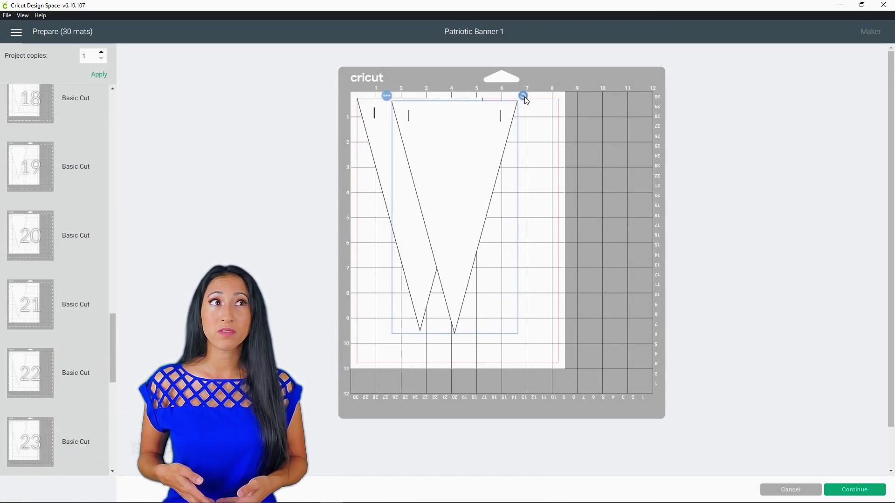
pyautogui.moveTo(524, 97); pyautogui.dragTo(342, 410)
pyautogui.moveTo(468, 344); pyautogui.dragTo(512, 375)
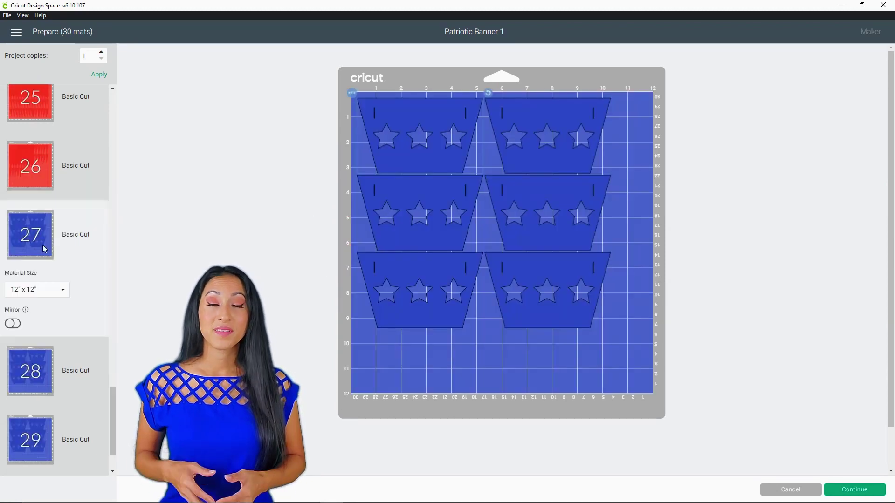
# Set the material size of the blue starred-piece mats to 8.5" x 11" (Letter)
pyautogui.click(62, 289)
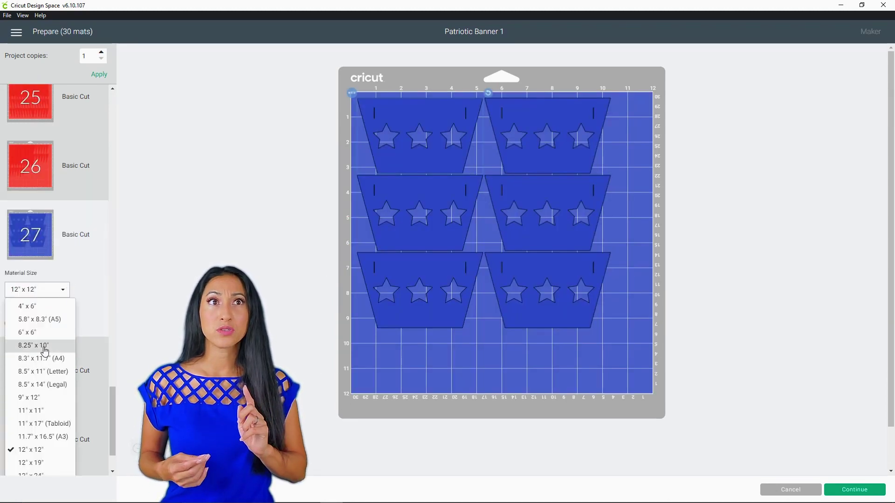
pyautogui.click(45, 372)
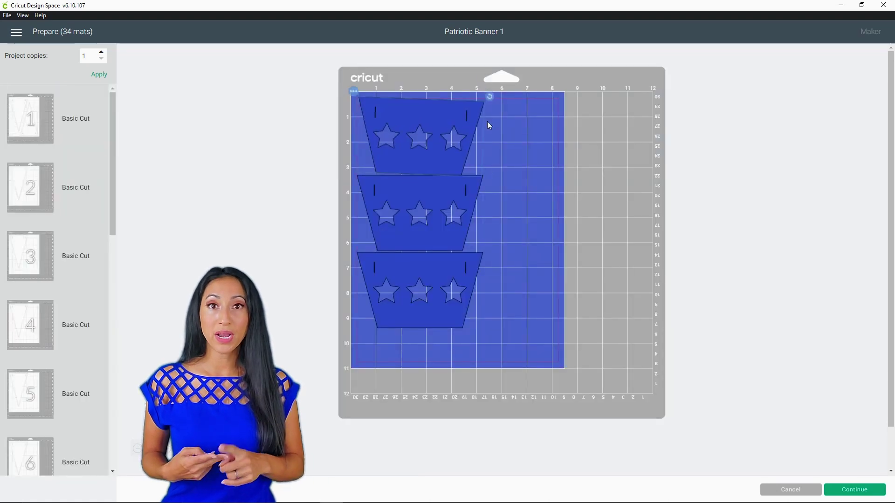
# Rotate the three blue starred pieces sideways and nest them, two side by side and one beneath, to free space on the mat
pyautogui.moveTo(489, 96); pyautogui.dragTo(462, 200)
pyautogui.moveTo(422, 140); pyautogui.dragTo(559, 161)
pyautogui.click(466, 187)
pyautogui.moveTo(487, 170); pyautogui.dragTo(463, 281)
pyautogui.moveTo(420, 201); pyautogui.dragTo(454, 246)
pyautogui.moveTo(436, 188); pyautogui.dragTo(422, 170)
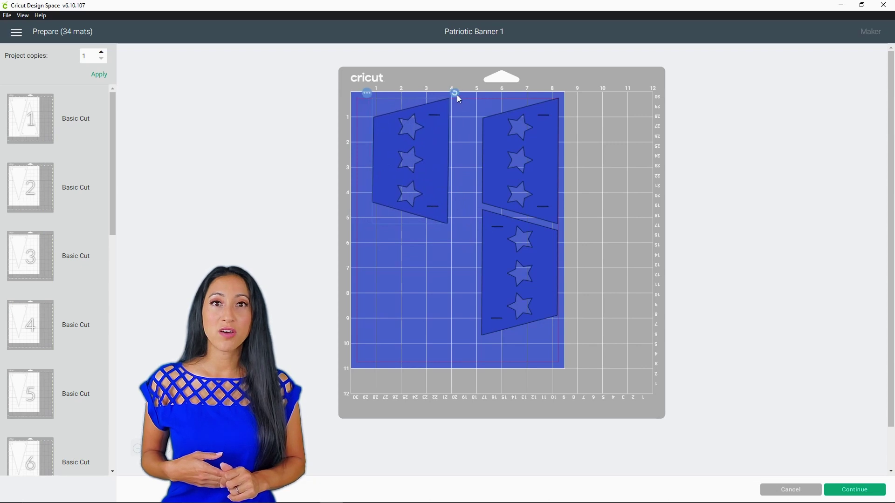
pyautogui.moveTo(454, 93); pyautogui.dragTo(350, 286)
pyautogui.moveTo(408, 188); pyautogui.dragTo(440, 188)
# Move the blue starred piece from the last mat, mat 34, onto the first blue mat
pyautogui.scroll(-10, 68, 330)
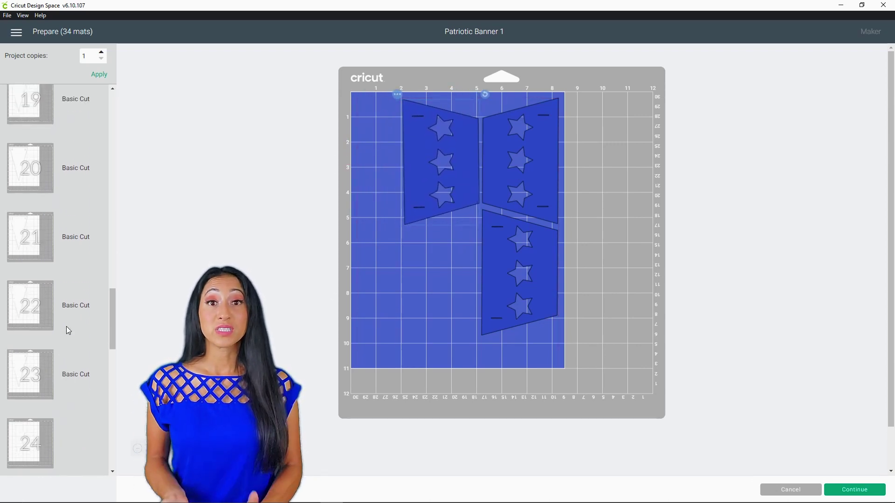
pyautogui.scroll(-5, 68, 330)
pyautogui.click(30, 441)
pyautogui.click(350, 110)
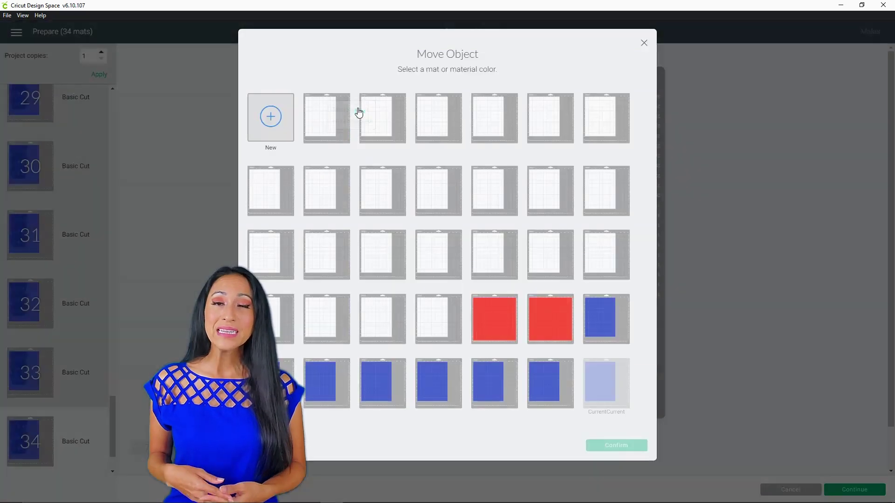
pyautogui.click(603, 313)
pyautogui.click(615, 443)
# Rotate the added blue piece sideways and fit it into the free space among the other three pieces
pyautogui.moveTo(490, 203); pyautogui.dragTo(455, 306)
pyautogui.moveTo(446, 250); pyautogui.dragTo(468, 273)
pyautogui.moveTo(484, 204); pyautogui.dragTo(488, 204)
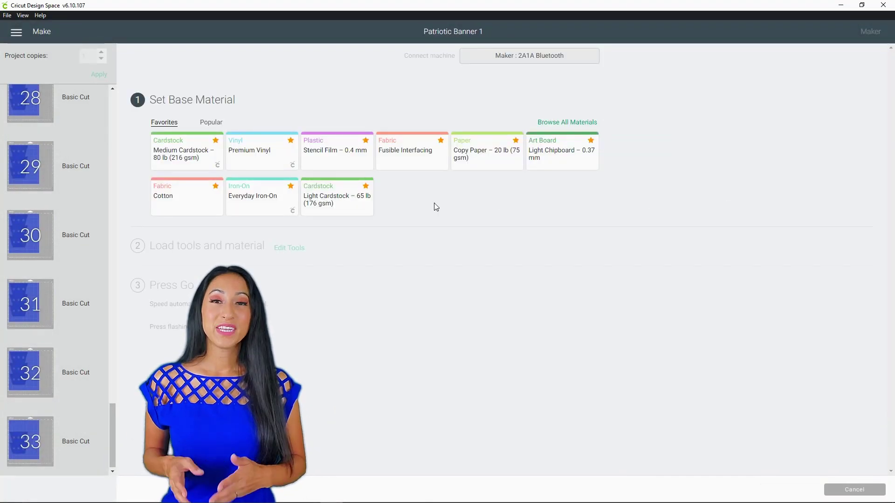
# Search the full list of compatible base materials for "light"
pyautogui.click(566, 124)
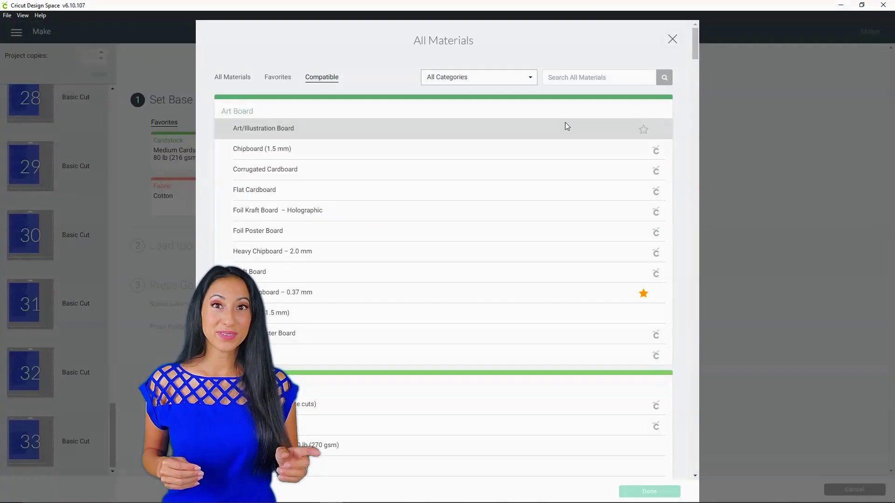
pyautogui.press('Return')
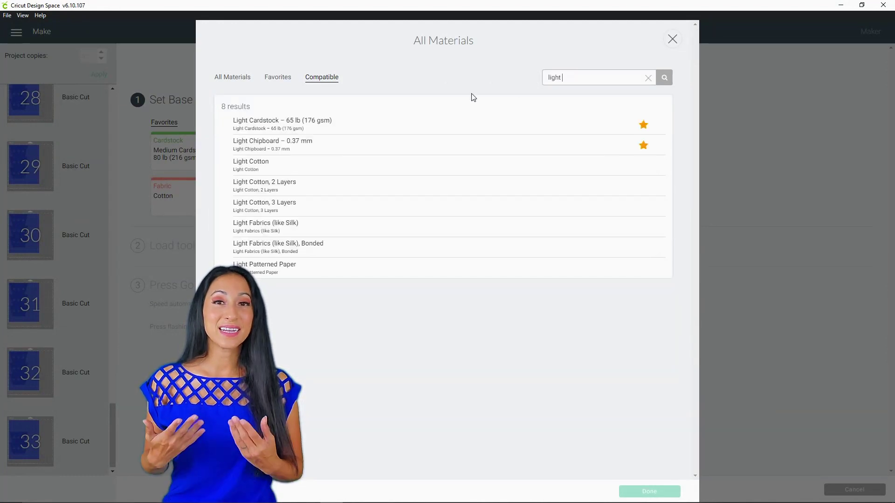